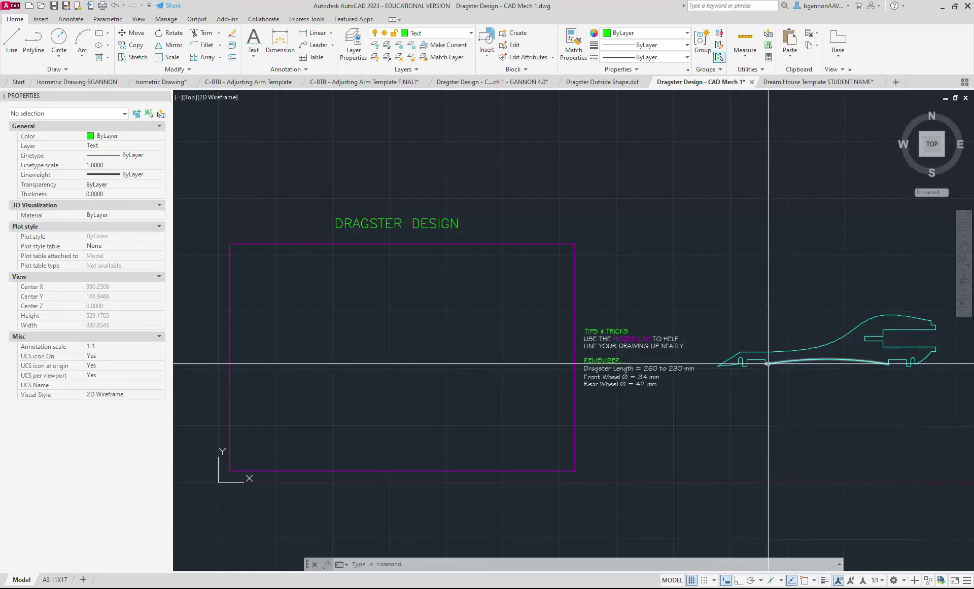
pyautogui.scroll(5, 738, 363)
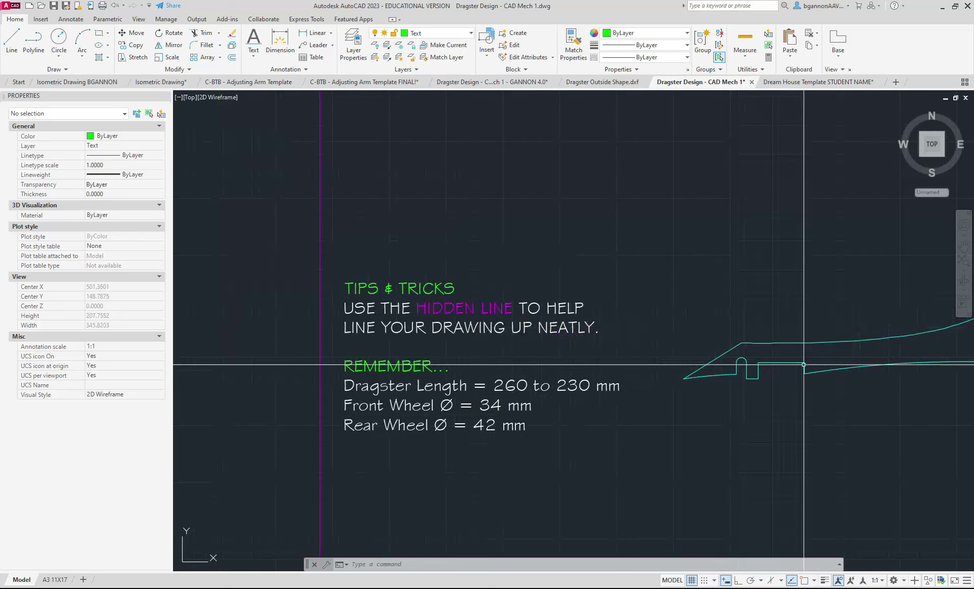
pyautogui.scroll(-3, 710, 380)
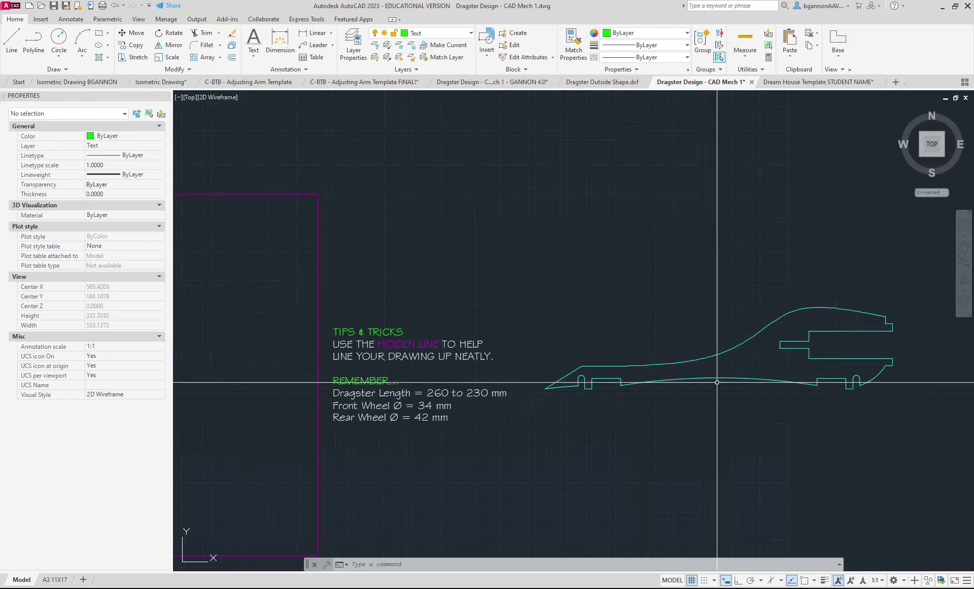
pyautogui.scroll(-2, 720, 388)
pyautogui.moveTo(718, 393); pyautogui.dragTo(895, 357, button='middle')
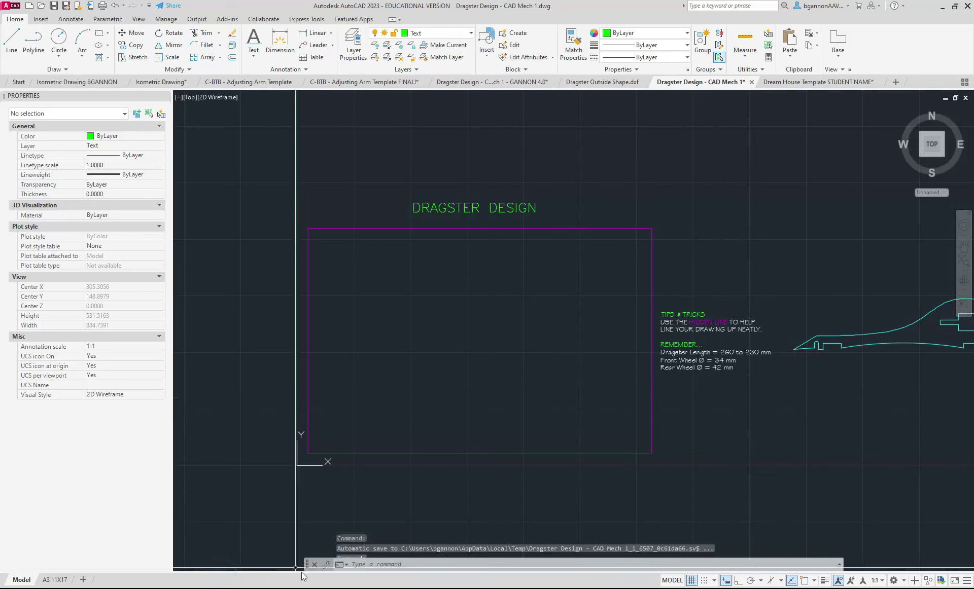
# - Switch to Chrome and open the Design Challenge - CO2 Dragster assignment from the CAD Mech 1 course's Week 32 page
pyautogui.moveTo(265, 581)
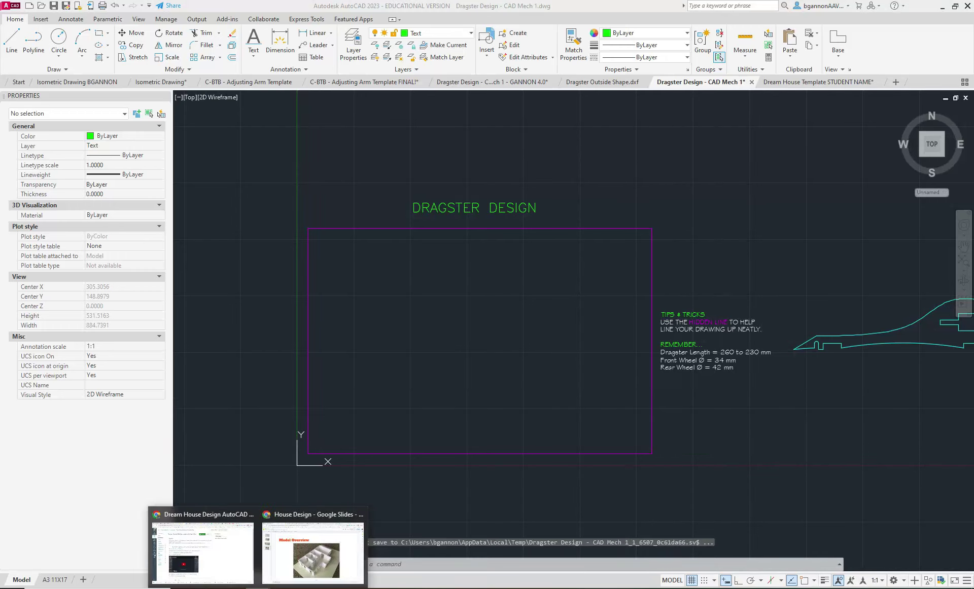
pyautogui.click(238, 569)
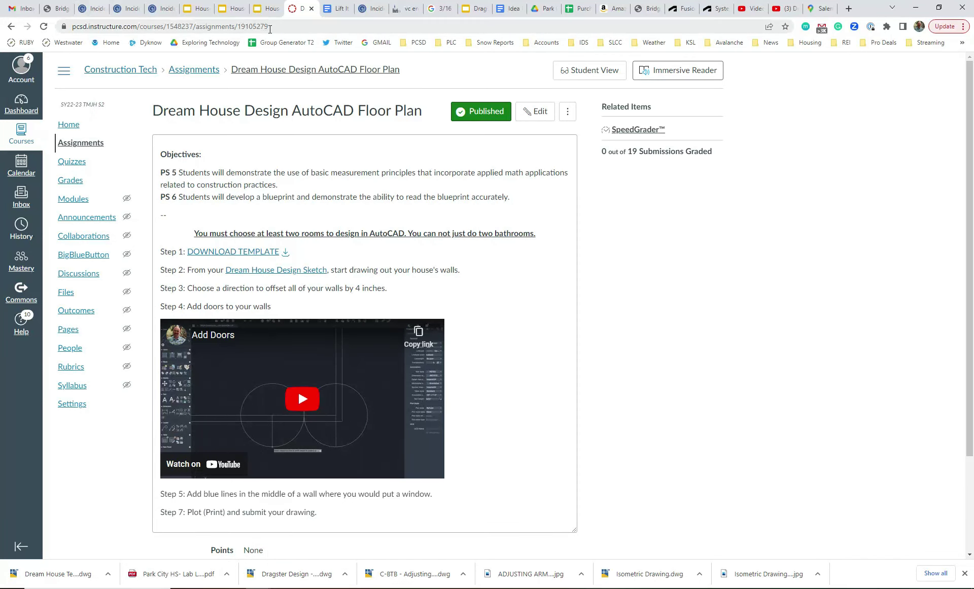
pyautogui.click(21, 135)
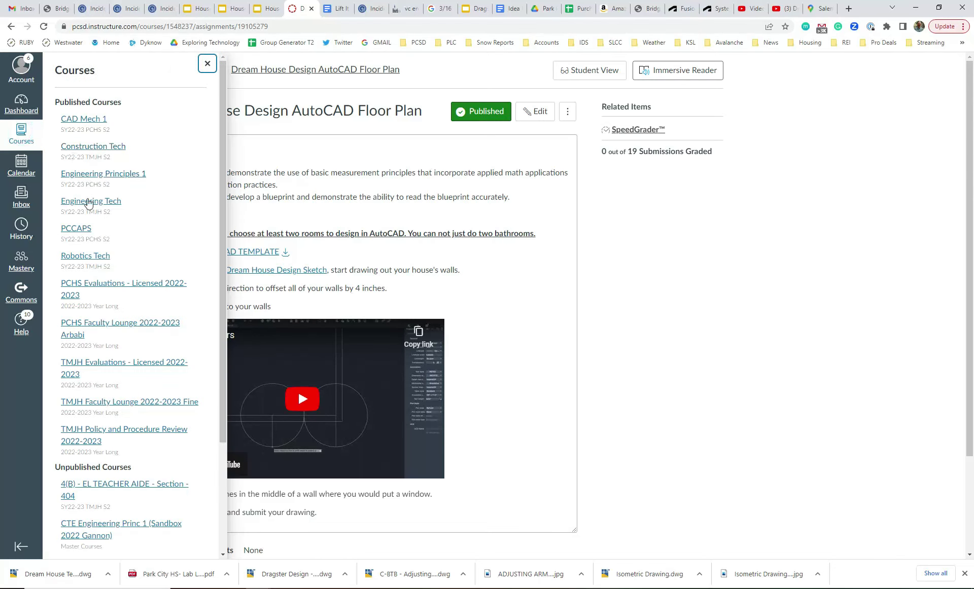
pyautogui.click(99, 120)
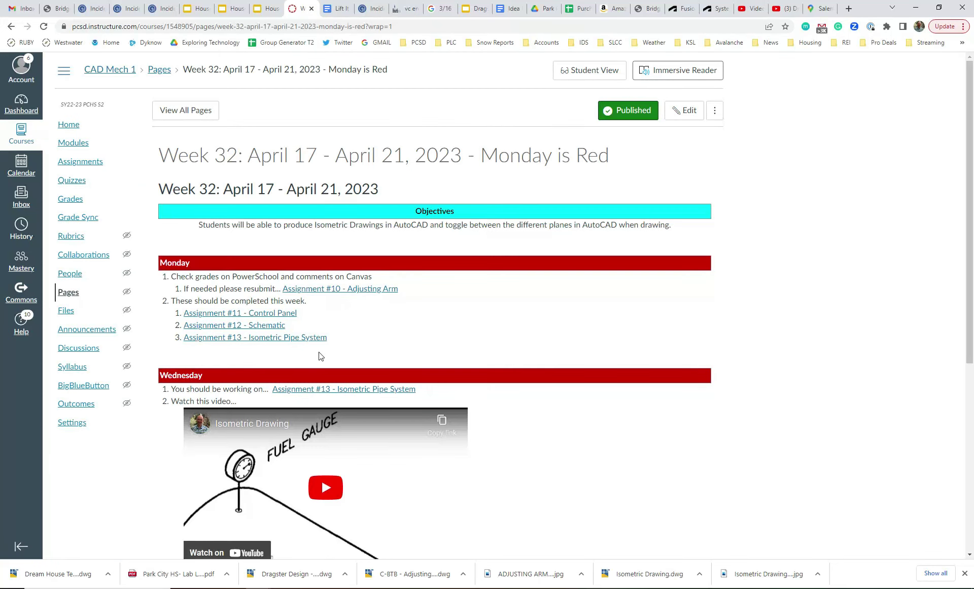
pyautogui.scroll(-3, 321, 427)
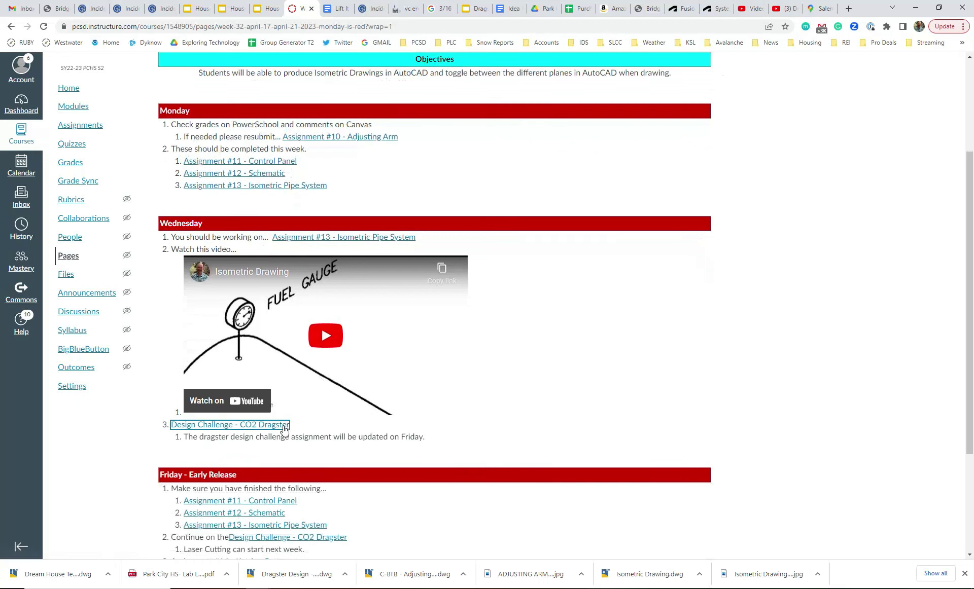
pyautogui.click(285, 429)
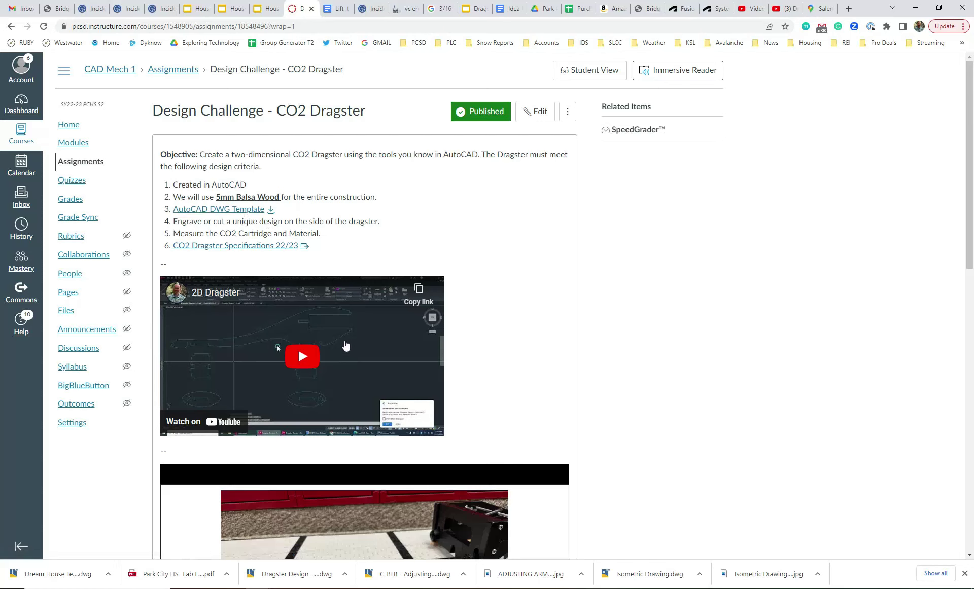
# - Open the linked CO2 Dragster Specifications 22/23 document in a new tab and view it
pyautogui.rightClick(282, 252)
pyautogui.click(304, 255)
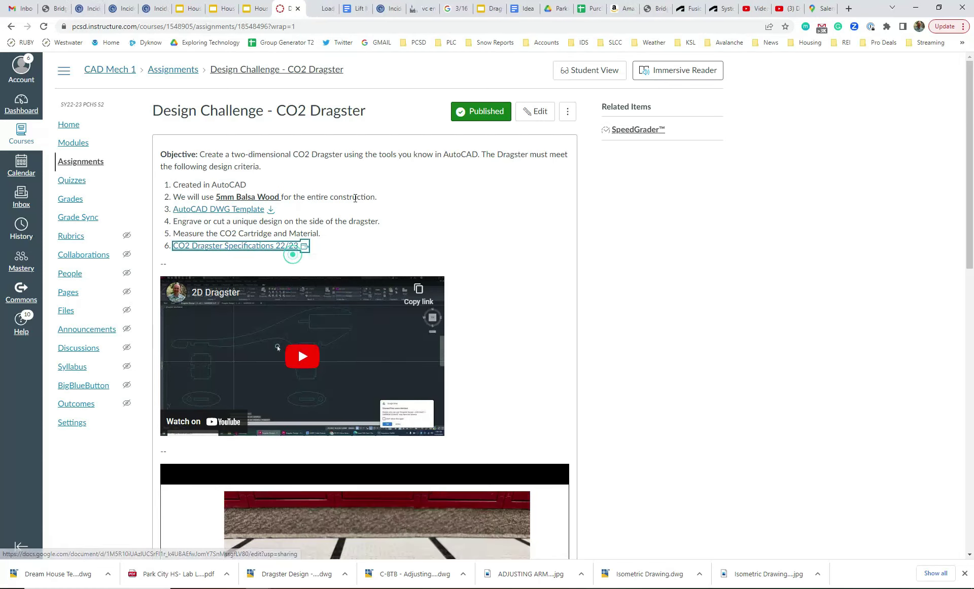
pyautogui.click(317, 10)
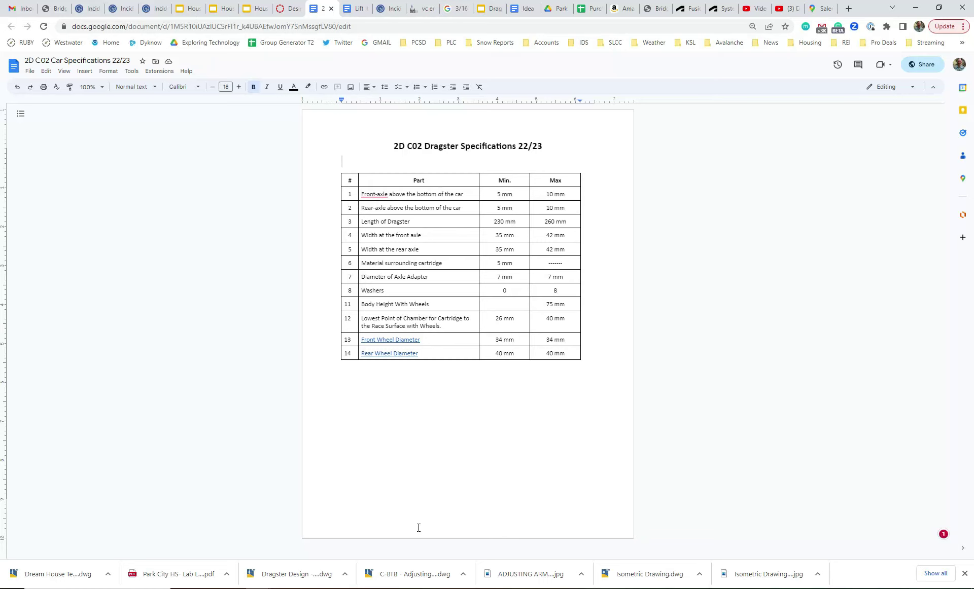
# - Switch to AutoCAD and examine the side profile and parts in the completed version 4.0 dragster design drawing
pyautogui.moveTo(486, 587)
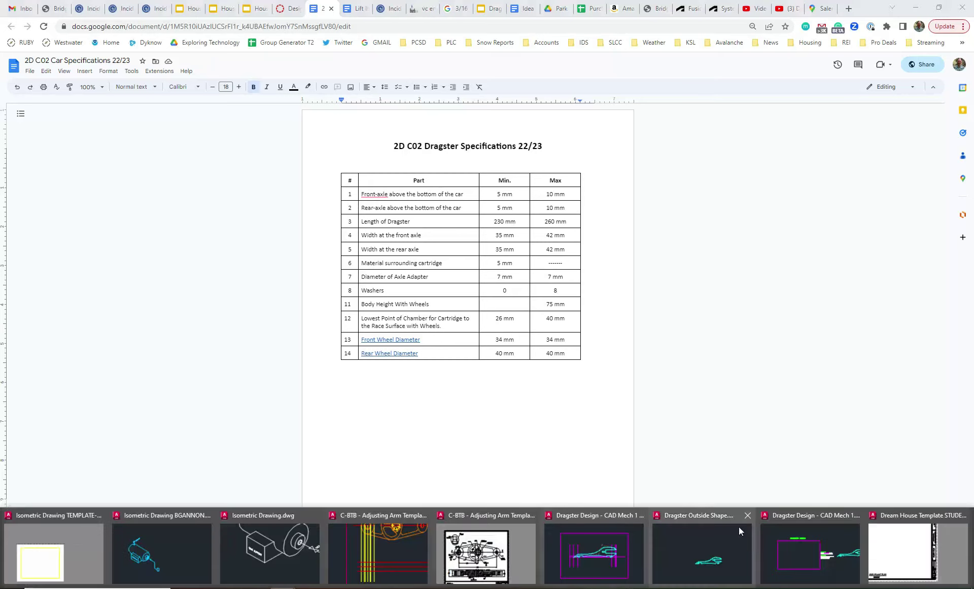
pyautogui.click(785, 555)
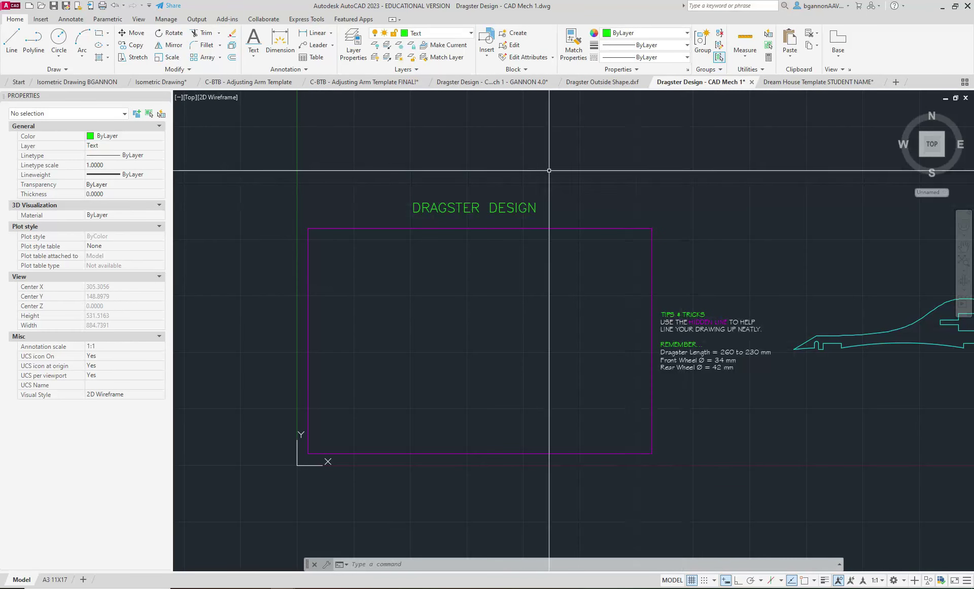
pyautogui.click(512, 83)
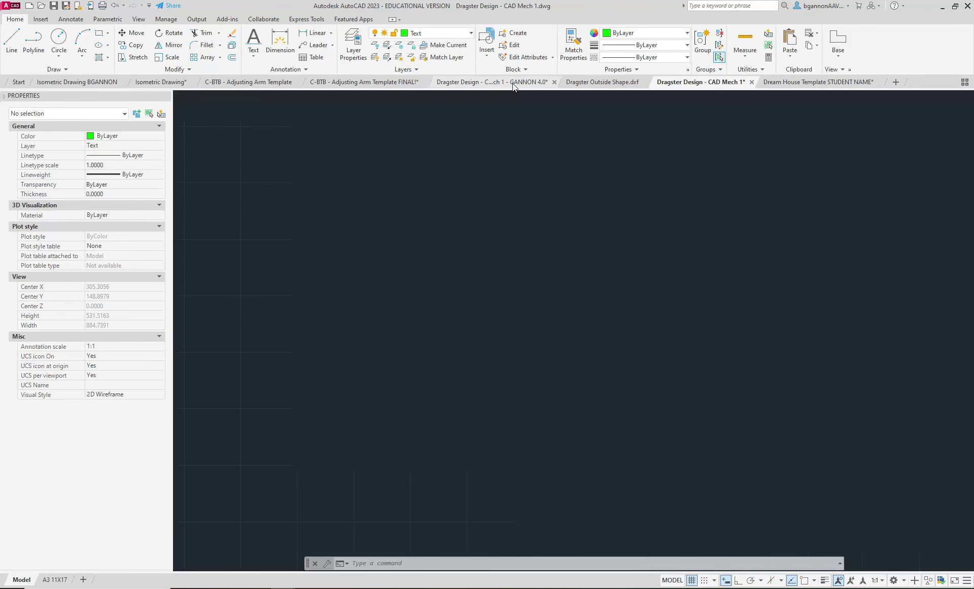
pyautogui.scroll(-4, 351, 308)
pyautogui.moveTo(352, 307); pyautogui.dragTo(495, 311, button='middle')
pyautogui.scroll(3, 424, 314)
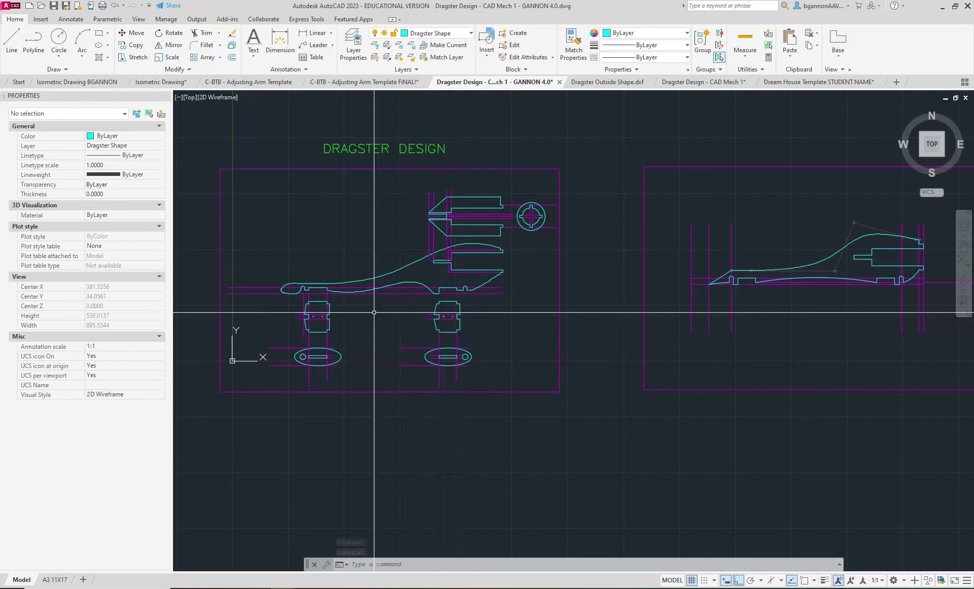
pyautogui.scroll(2, 374, 314)
pyautogui.moveTo(372, 313)
pyautogui.mouseDown(button='middle')
pyautogui.moveTo(469, 333)
pyautogui.moveTo(472, 344)
pyautogui.mouseUp(button='middle')
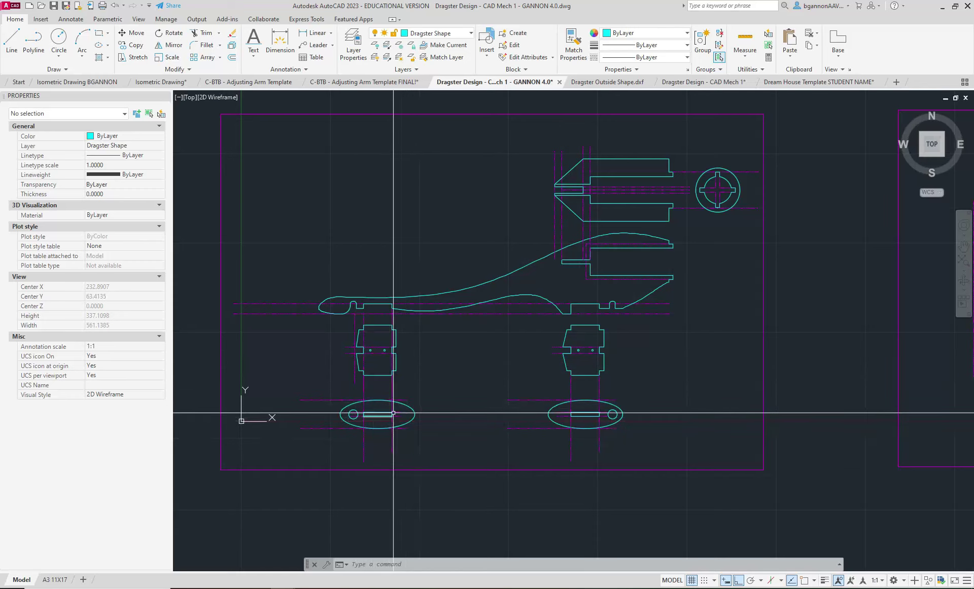
# - Switch to Chrome and return to the Design Challenge - CO2 Dragster assignment's embedded photo slideshow
pyautogui.moveTo(251, 584)
pyautogui.click(247, 564)
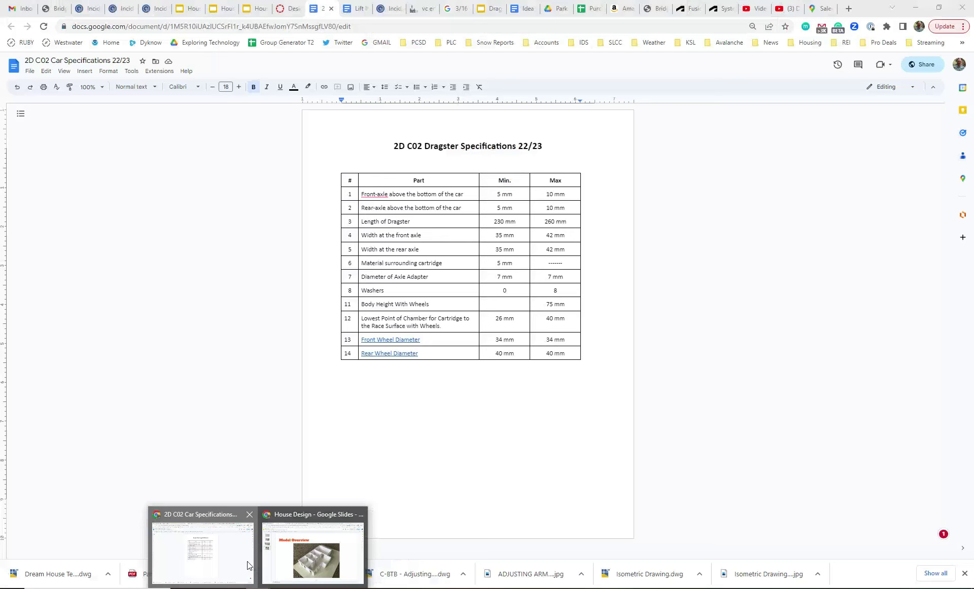
pyautogui.click(389, 221)
pyautogui.click(285, 11)
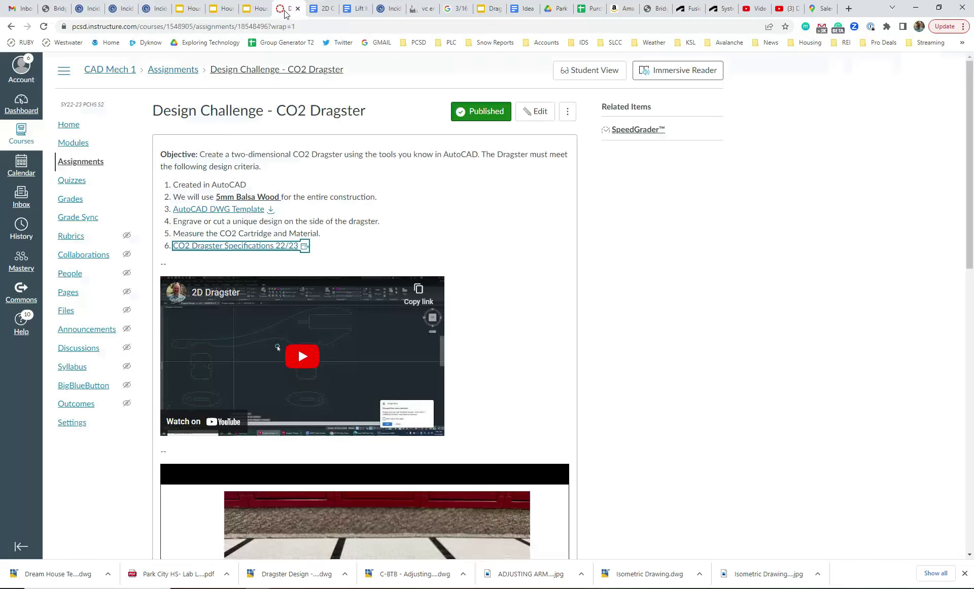
pyautogui.scroll(-3, 297, 347)
pyautogui.scroll(-1, 314, 437)
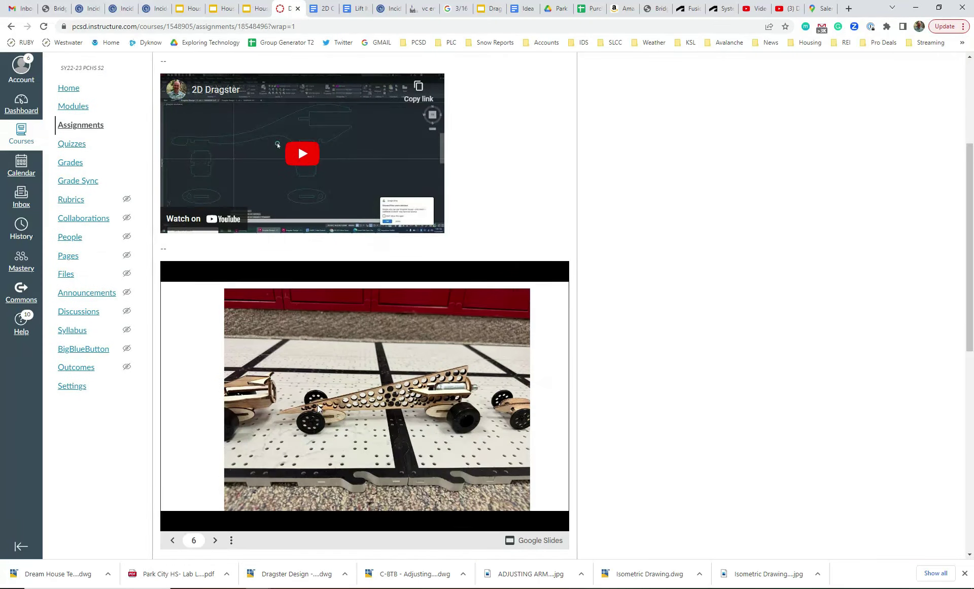
# - Browse the example dragster photos in the slideshow forward to slide 9 and back to slide 2
pyautogui.click(404, 421)
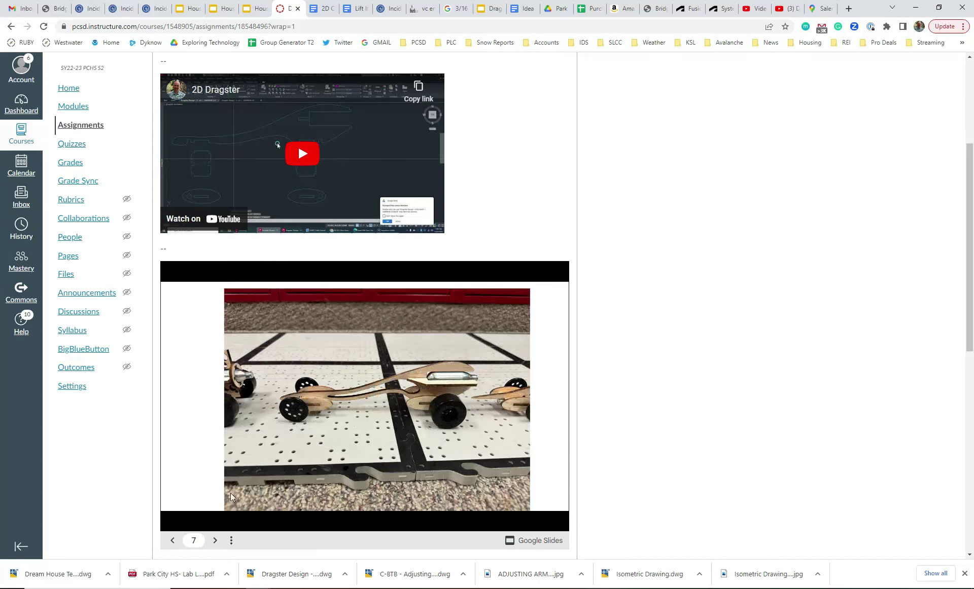
pyautogui.click(214, 541)
pyautogui.click(214, 541)
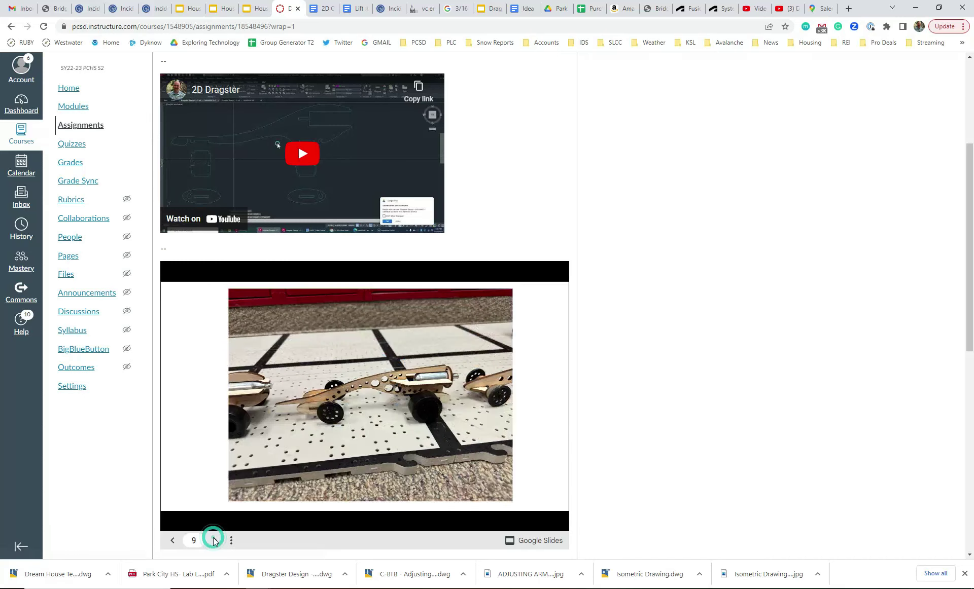
pyautogui.click(173, 541)
pyautogui.click(173, 541)
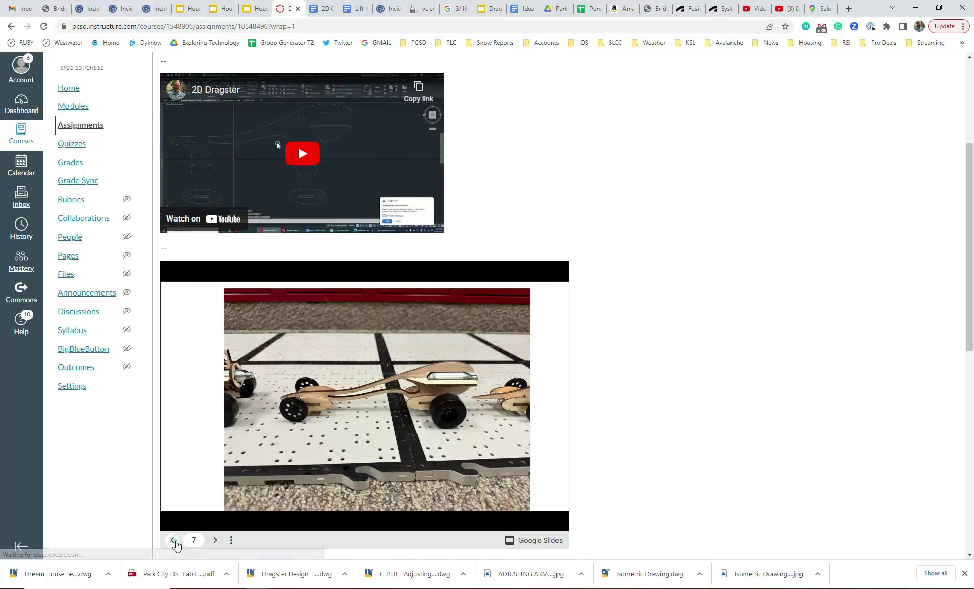
pyautogui.click(172, 541)
pyautogui.click(173, 541)
pyautogui.click(173, 541)
pyautogui.click(173, 541)
pyautogui.click(173, 540)
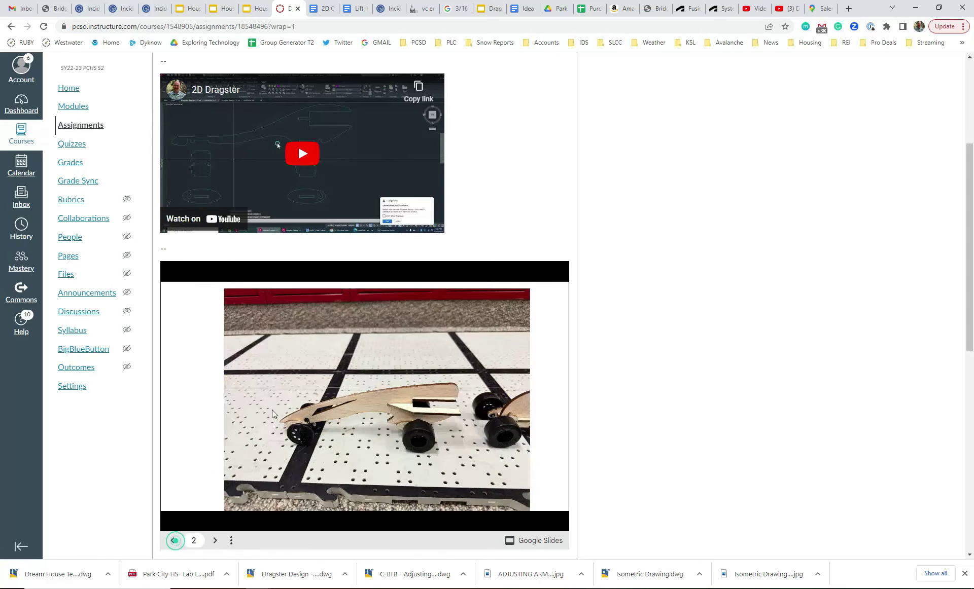
# - Switch to AutoCAD and bring up the Dragster Design - CAD Mech 1 drawing with its empty frame
pyautogui.click(784, 587)
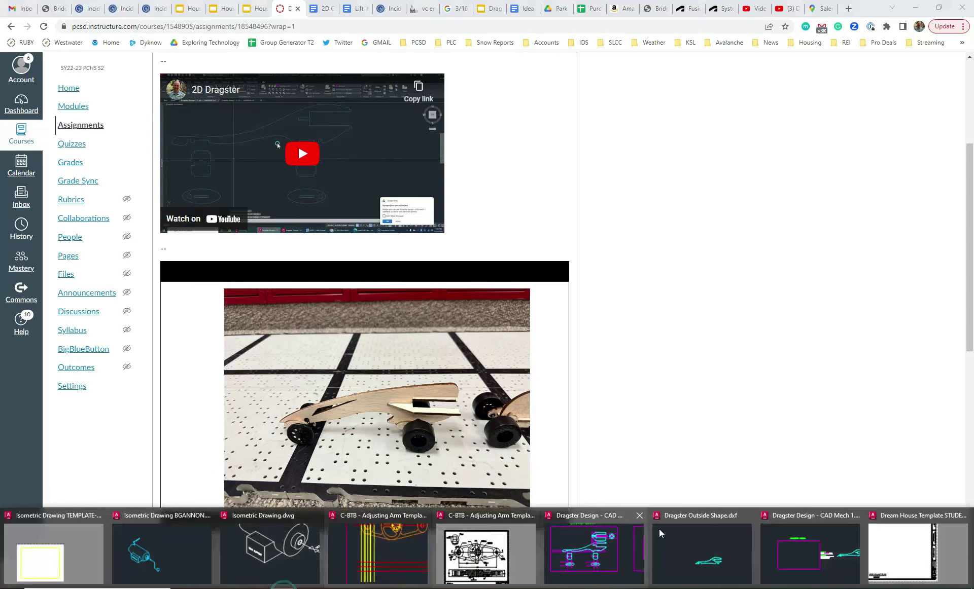
pyautogui.click(783, 539)
pyautogui.click(680, 443)
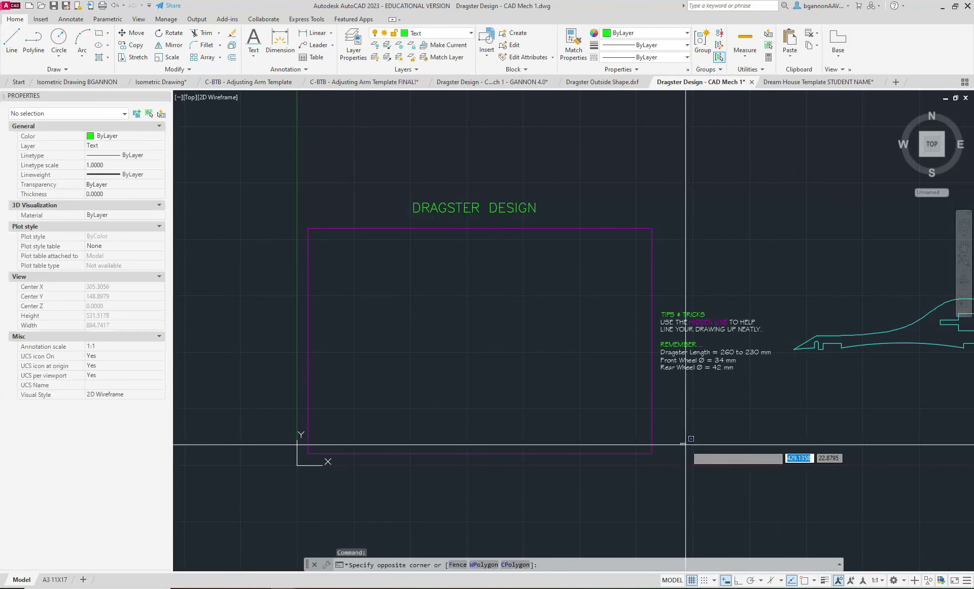
pyautogui.click(660, 393)
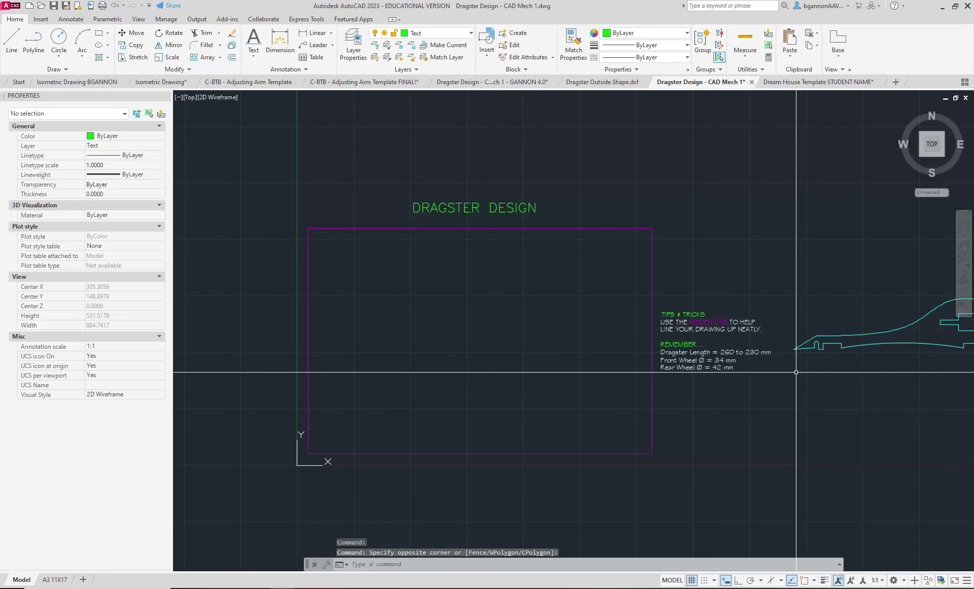
pyautogui.scroll(3, 801, 400)
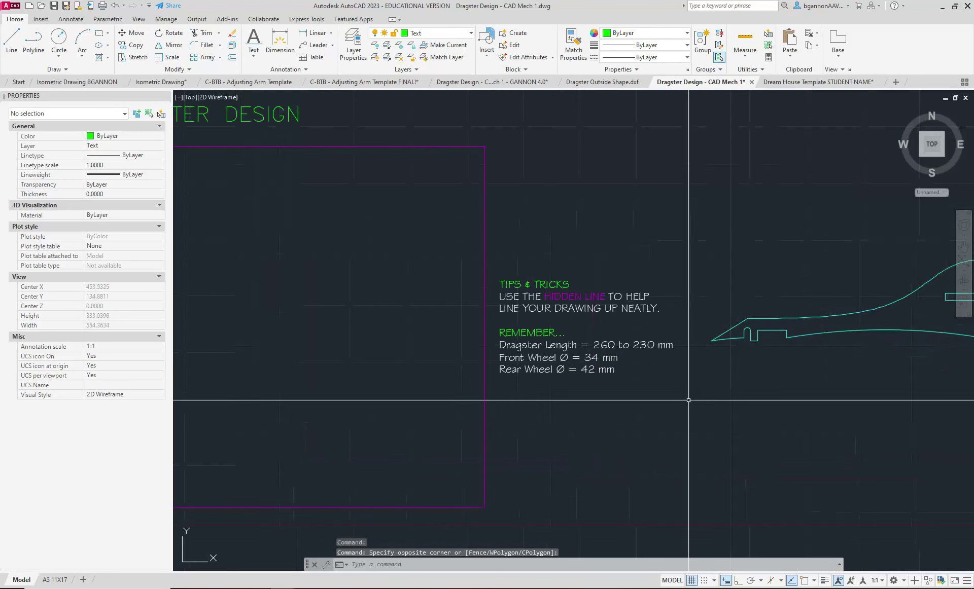
pyautogui.scroll(-3, 681, 405)
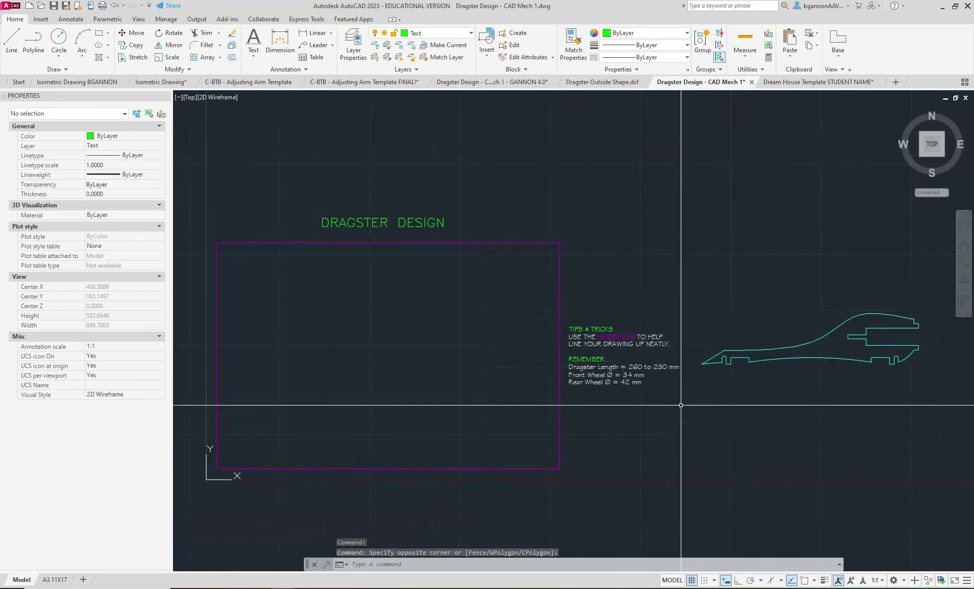
# - Draw a vertical line 100 mm long on the Hidden Lines layer, just inside the frame's left edge, with Ortho on
pyautogui.click(276, 247)
pyautogui.click(10, 51)
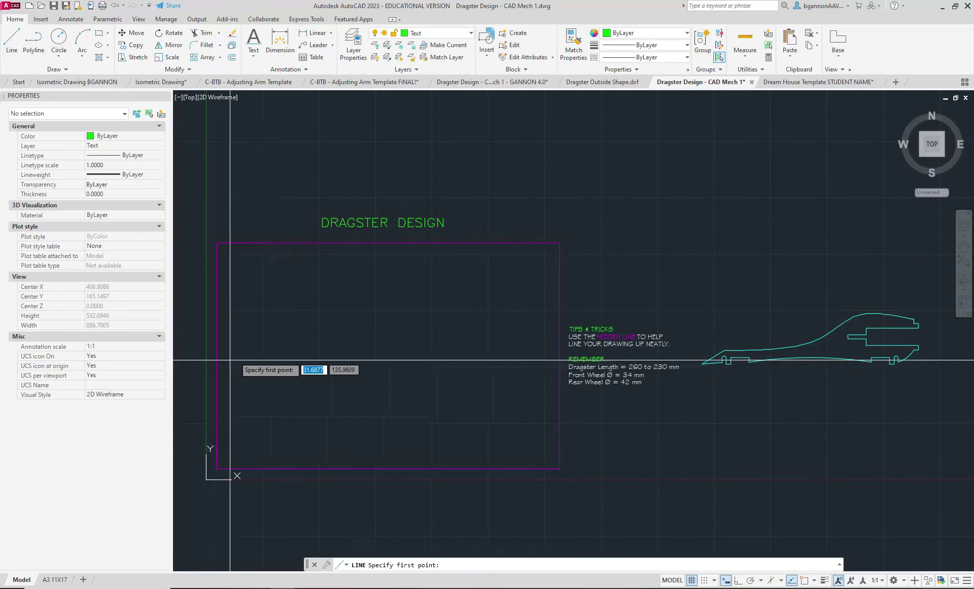
pyautogui.click(427, 32)
pyautogui.click(429, 107)
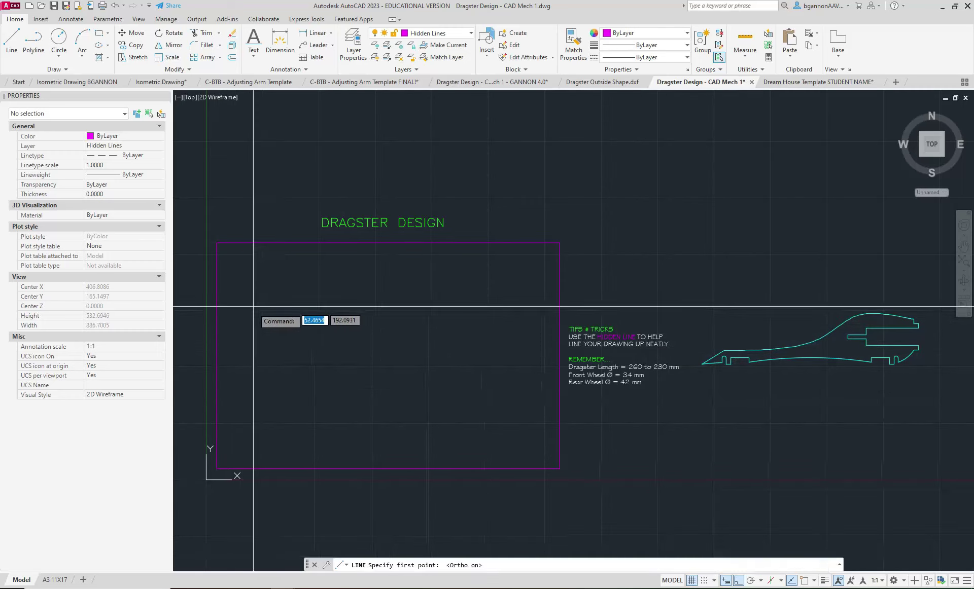
pyautogui.click(261, 335)
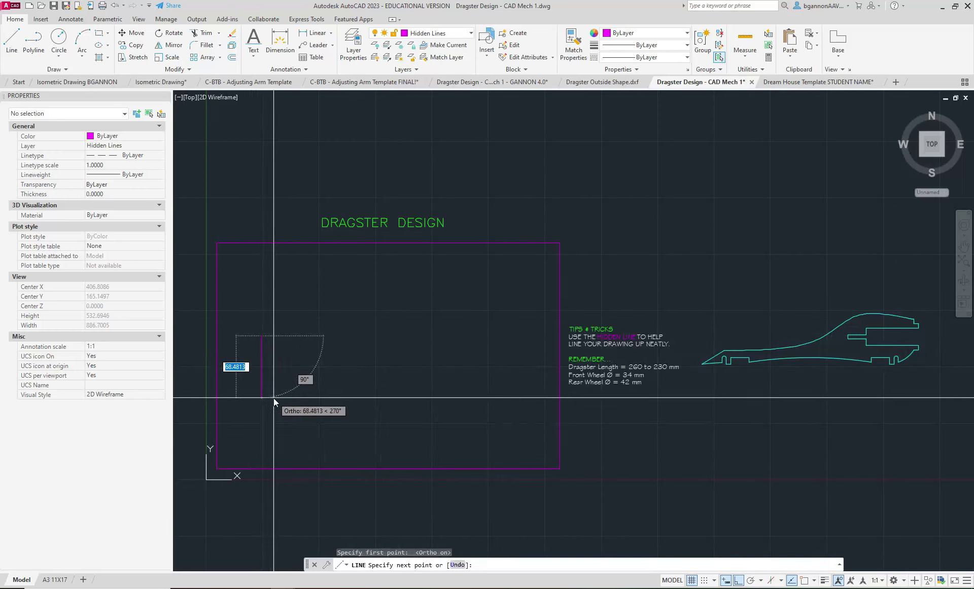
pyautogui.write('100')
pyautogui.press('Return')
pyautogui.press('Escape')
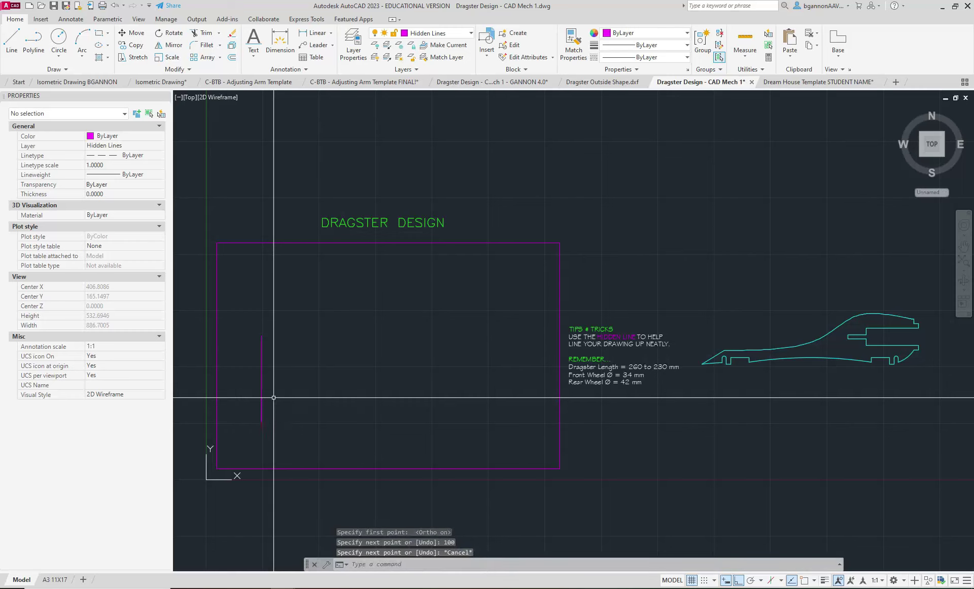
# - Offset the vertical hidden line 260 mm to the right to mark the dragster's maximum length
pyautogui.write('o')
pyautogui.press('Return')
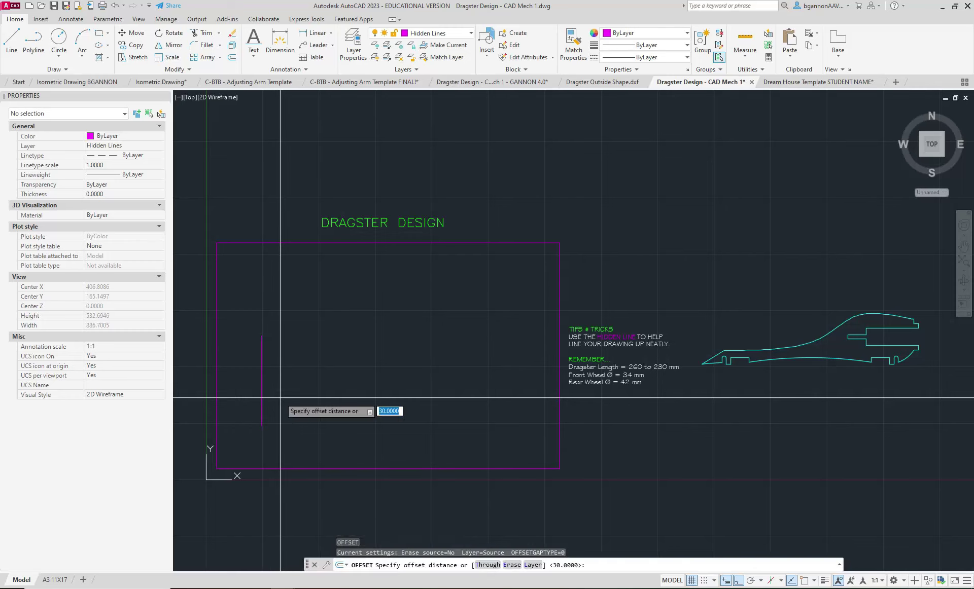
pyautogui.write('260')
pyautogui.press('Return')
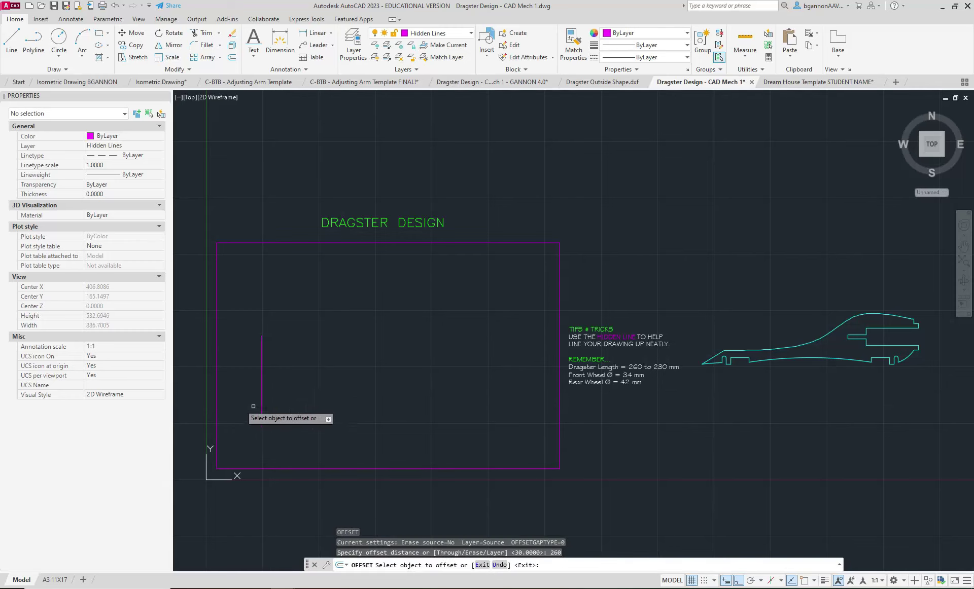
pyautogui.click(261, 409)
pyautogui.click(401, 402)
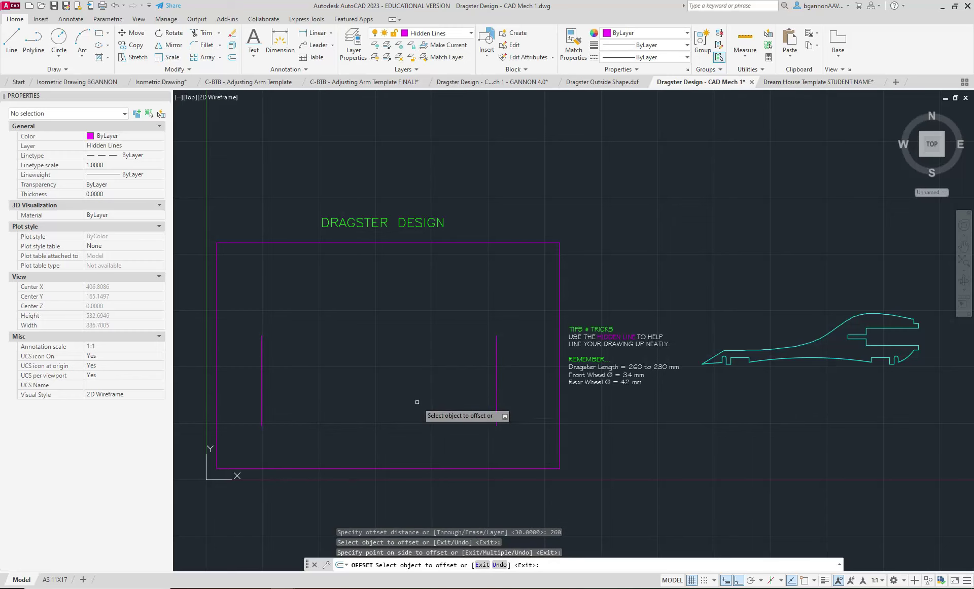
# - Offset the vertical hidden line at the dragster's front 30 mm to the right
pyautogui.press('Escape')
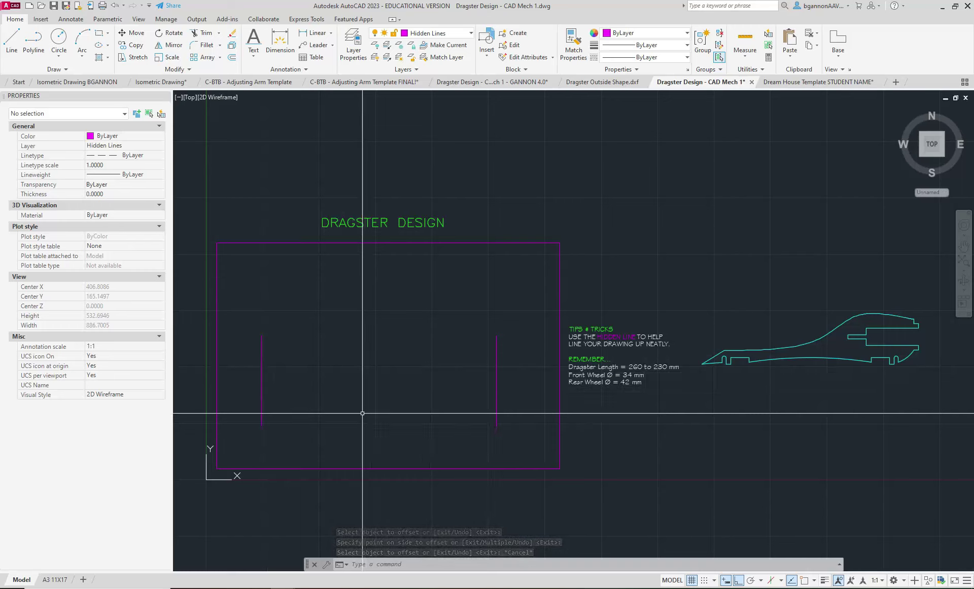
pyautogui.press('Return')
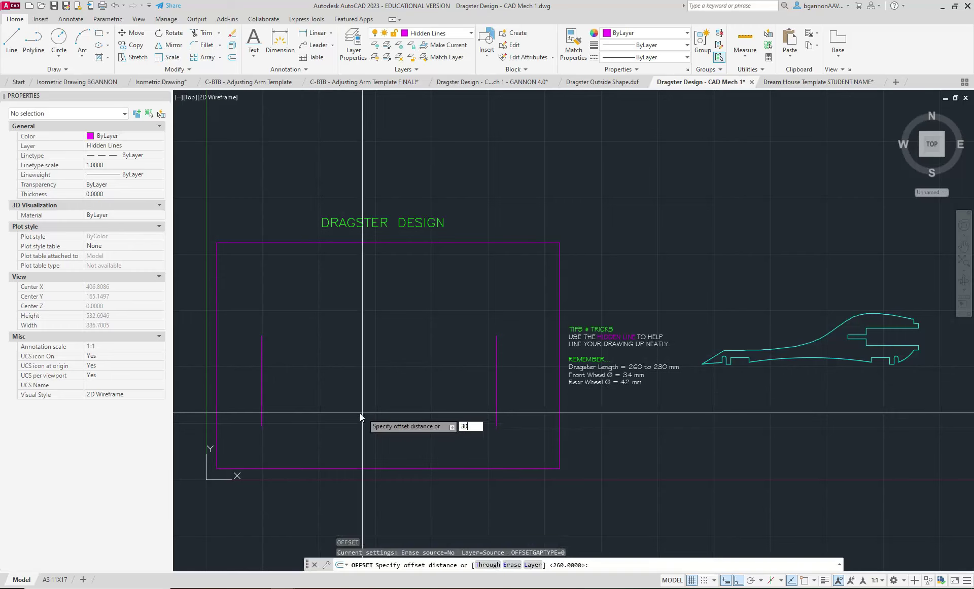
pyautogui.press('Return')
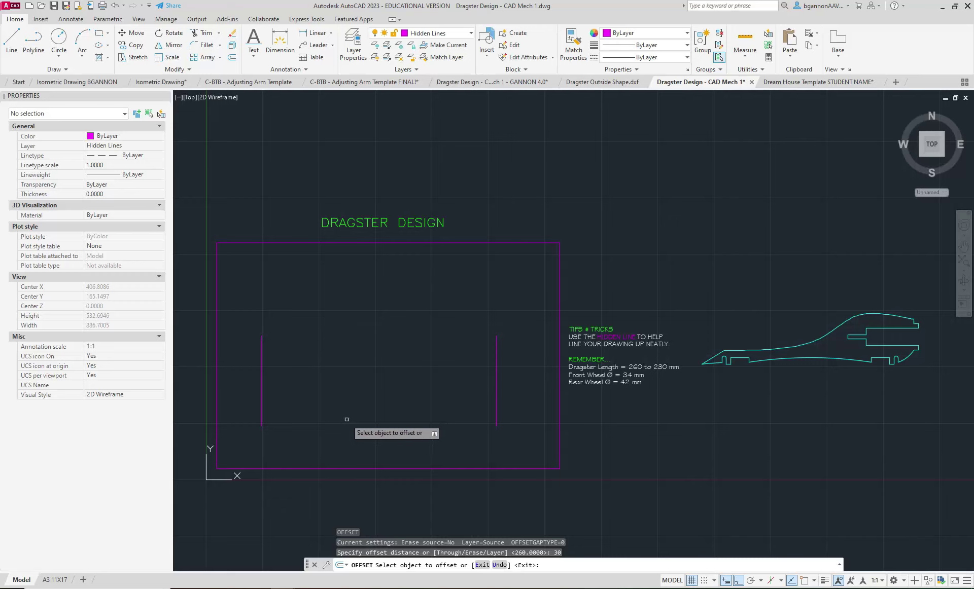
pyautogui.click(262, 414)
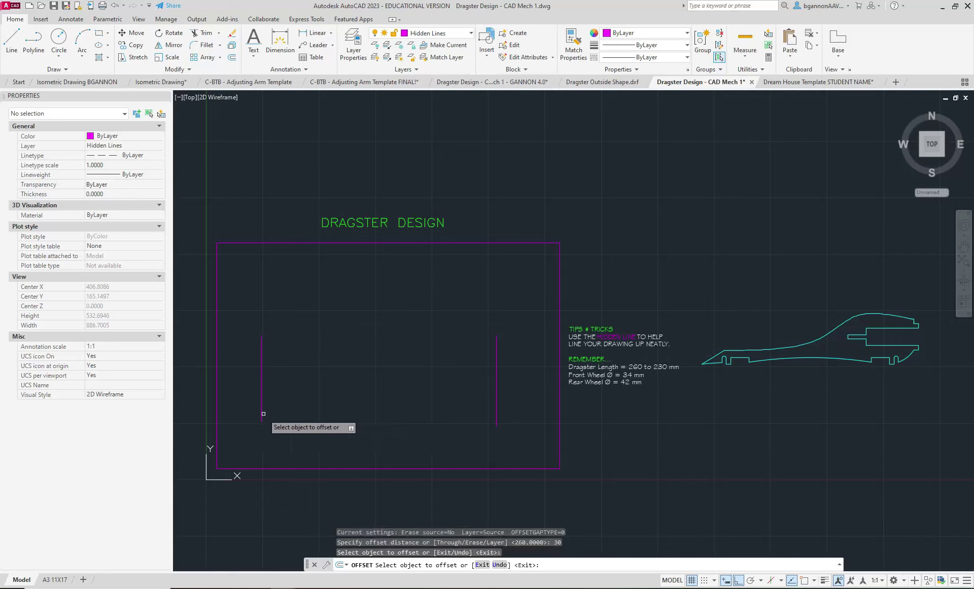
pyautogui.click(303, 408)
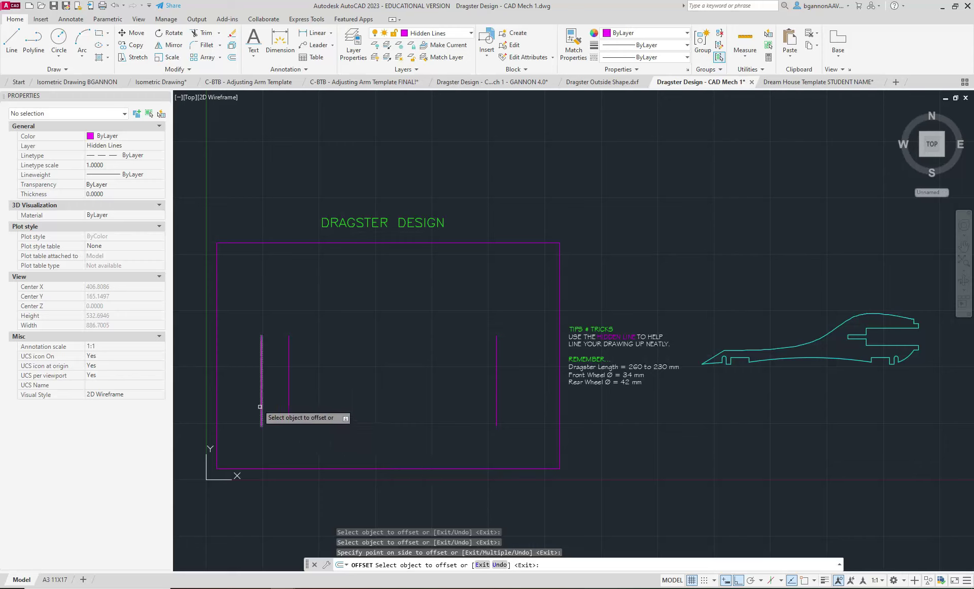
pyautogui.press('Return')
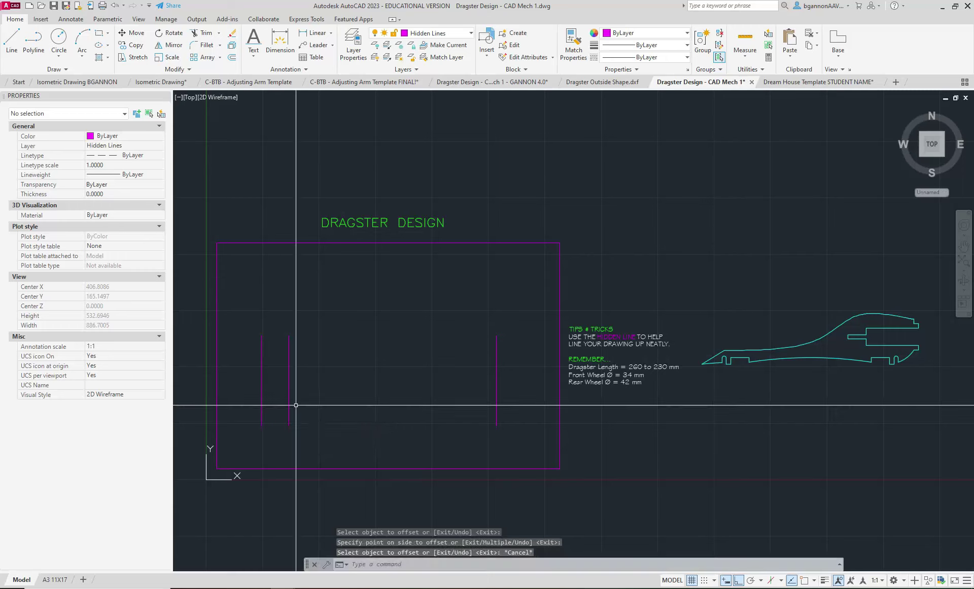
# - Offset the 30 mm guide 15 mm back to the left and erase the two guides on either side of the new line
pyautogui.press('Return')
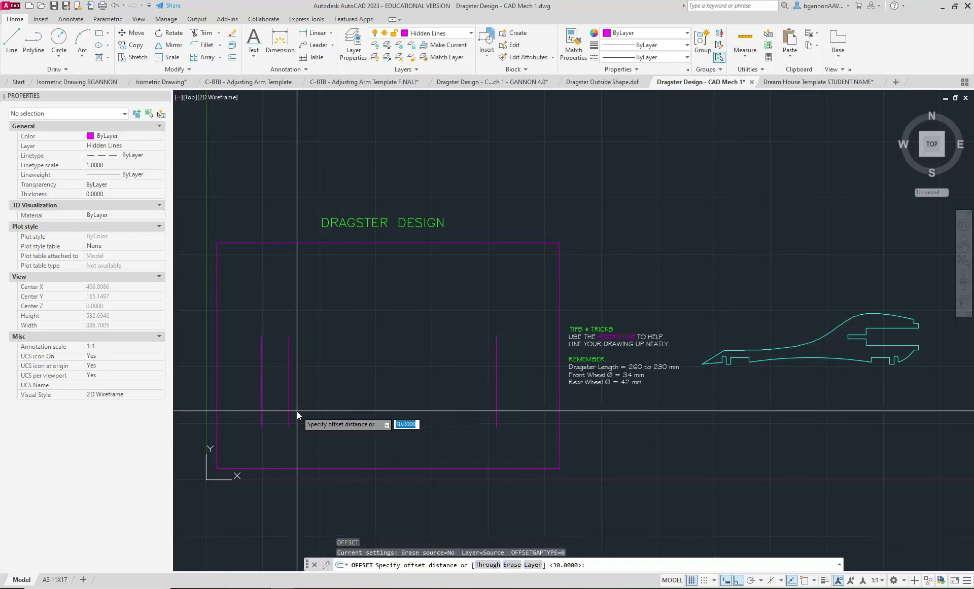
pyautogui.write('15')
pyautogui.press('Return')
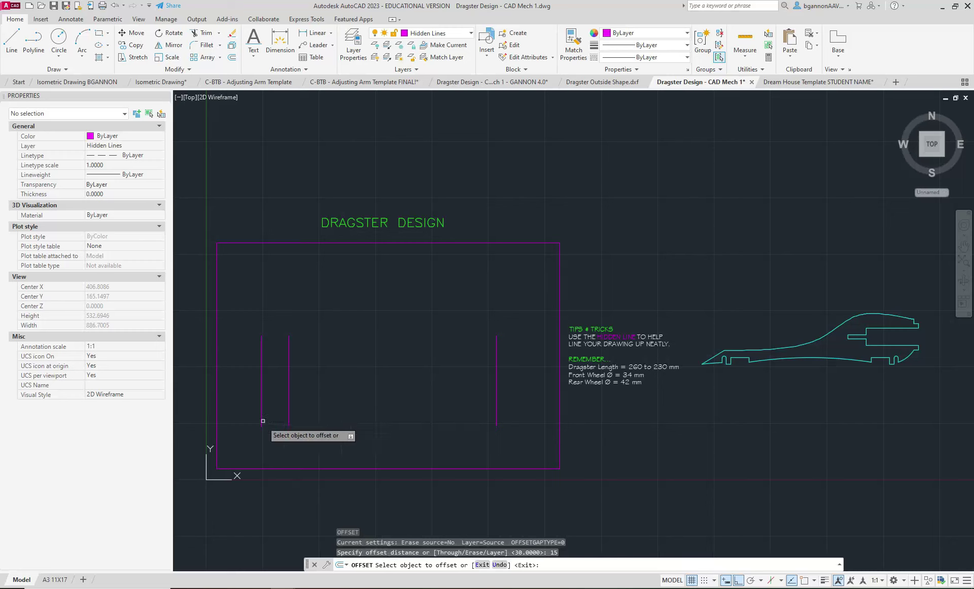
pyautogui.click(289, 413)
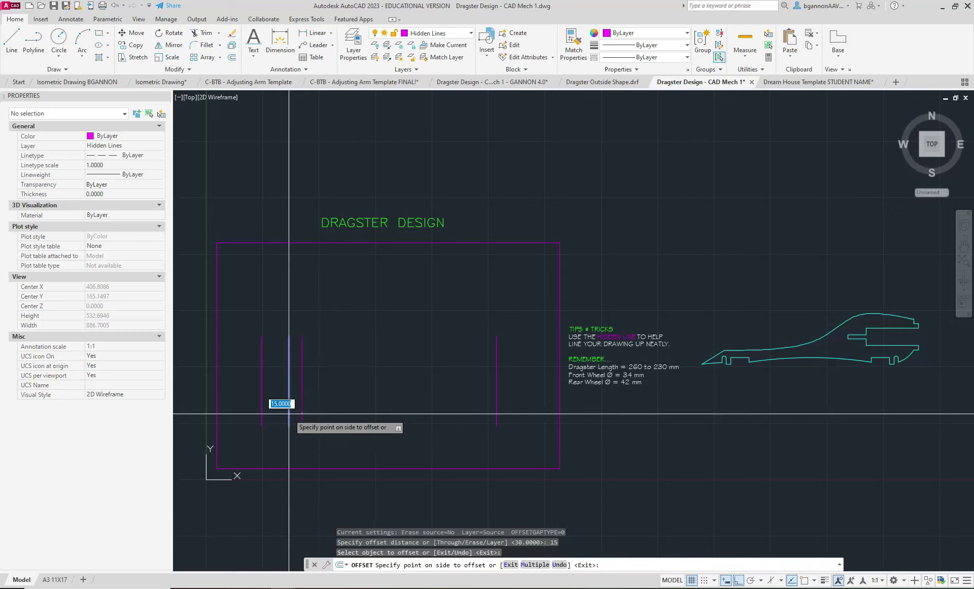
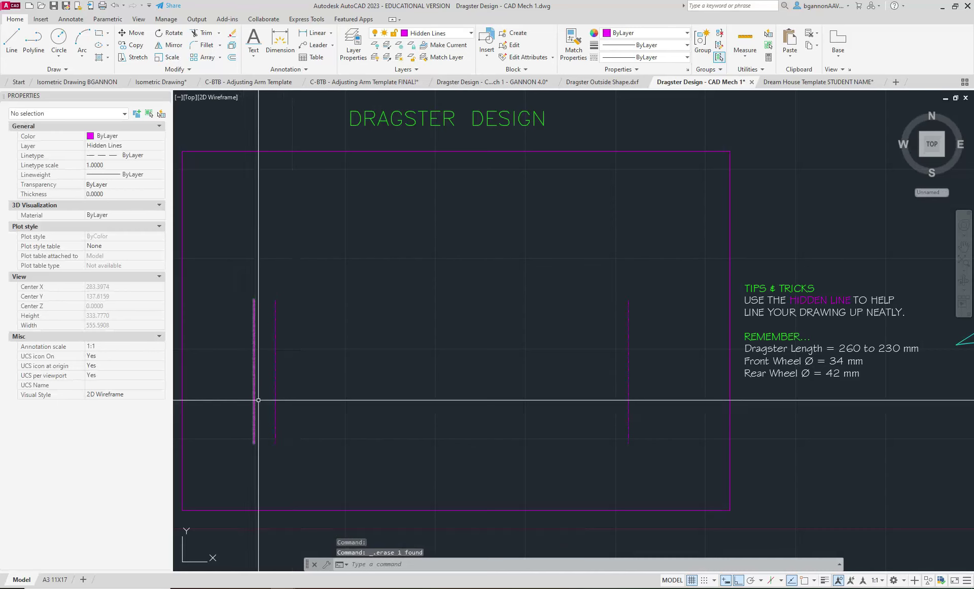
# - Check the axle heights above the car's bottom in the browser's 2D C02 Dragster Specifications document, and return to the AutoCAD dragster drawing
pyautogui.scroll(-3, 252, 398)
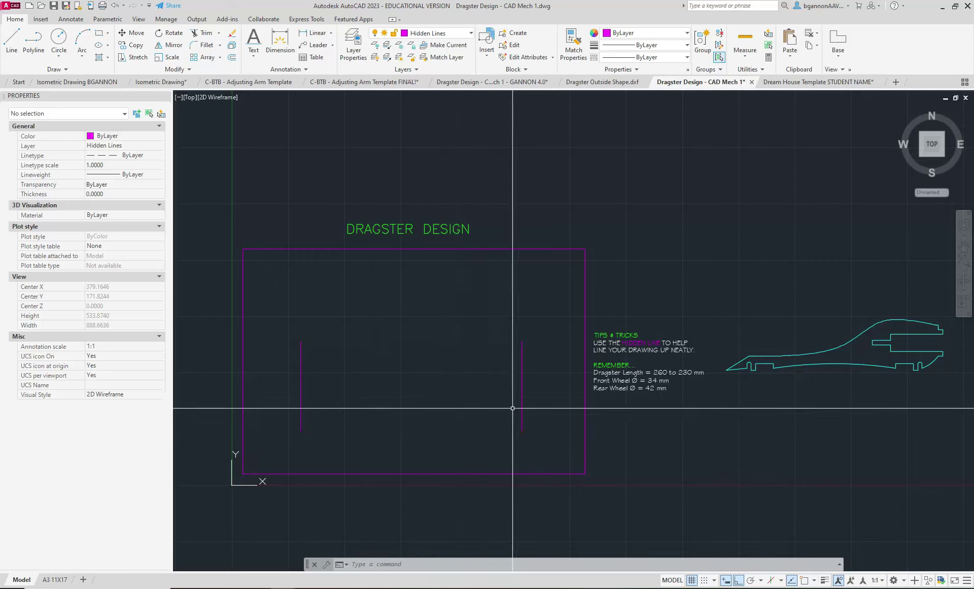
pyautogui.scroll(6, 752, 365)
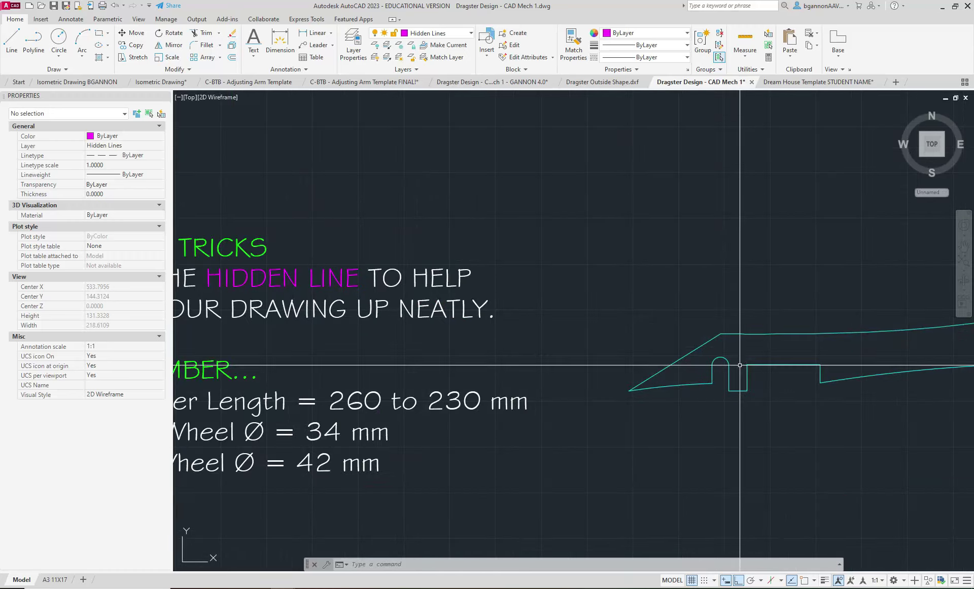
pyautogui.scroll(-2, 718, 369)
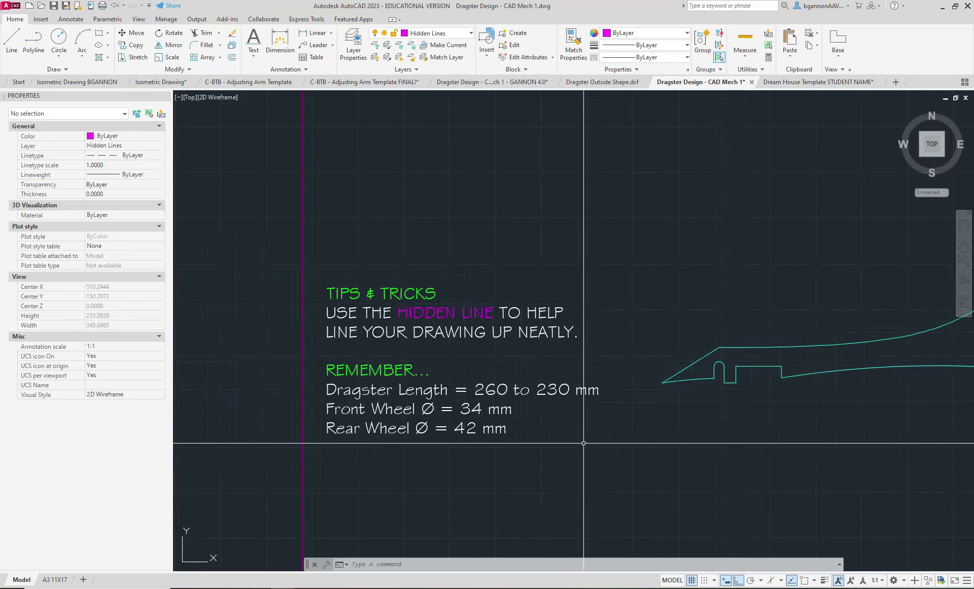
pyautogui.moveTo(258, 588)
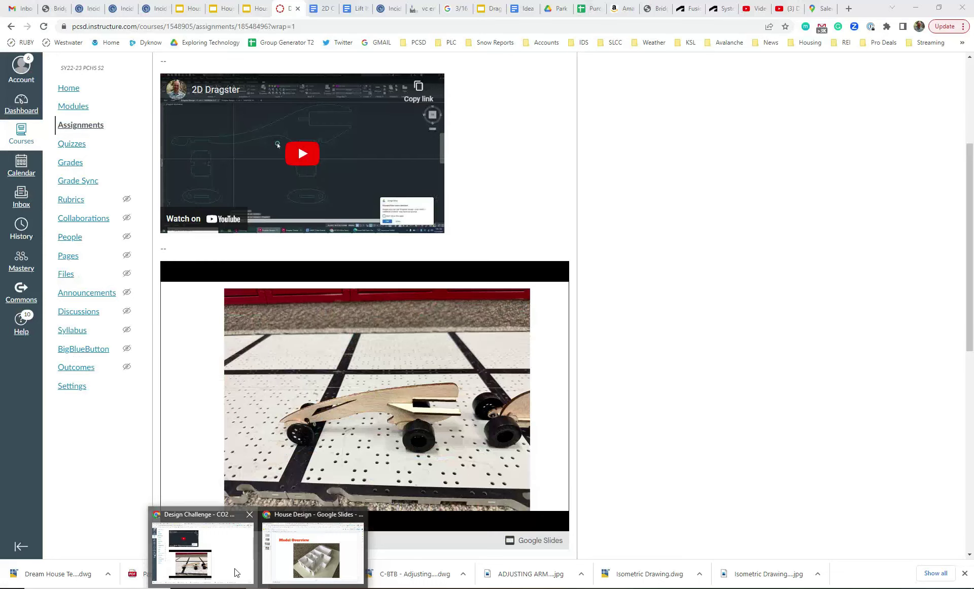
pyautogui.click(233, 570)
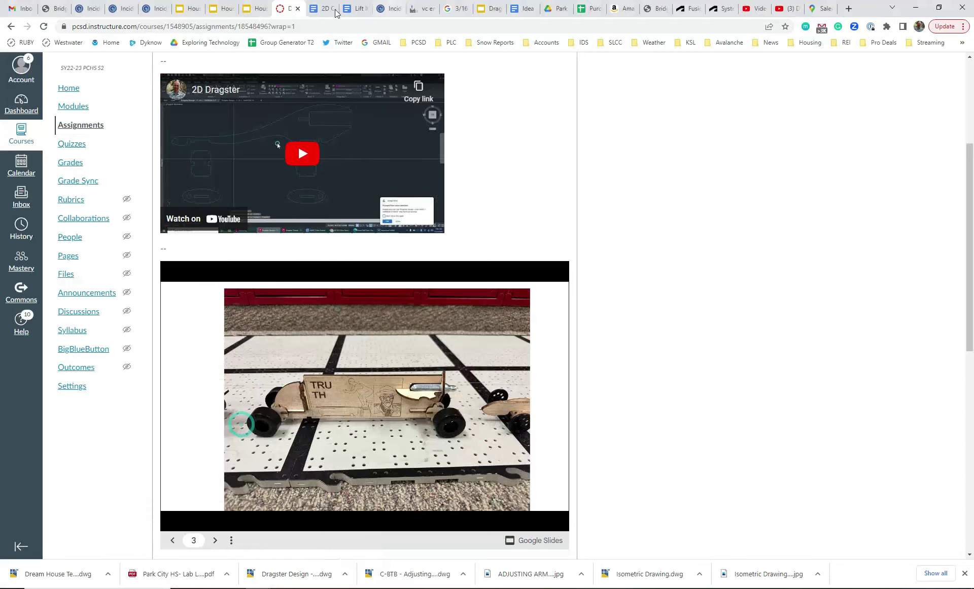
pyautogui.click(335, 13)
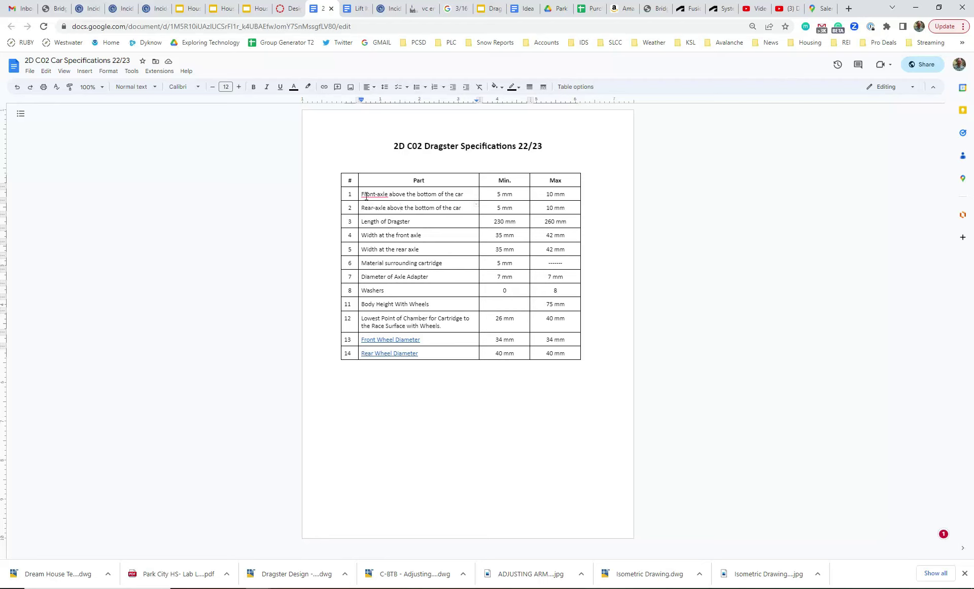
pyautogui.moveTo(367, 195)
pyautogui.moveTo(487, 588)
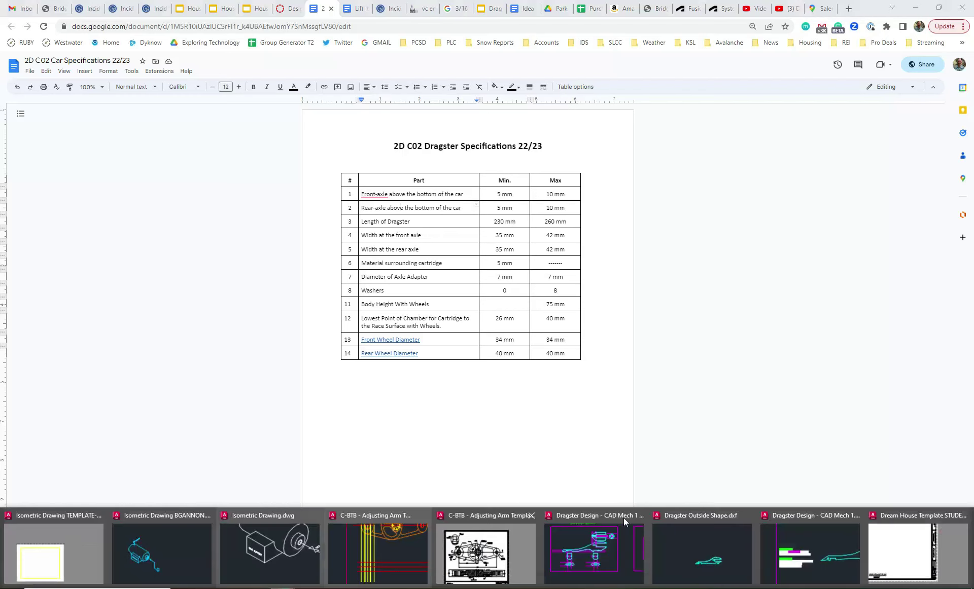
pyautogui.click(797, 537)
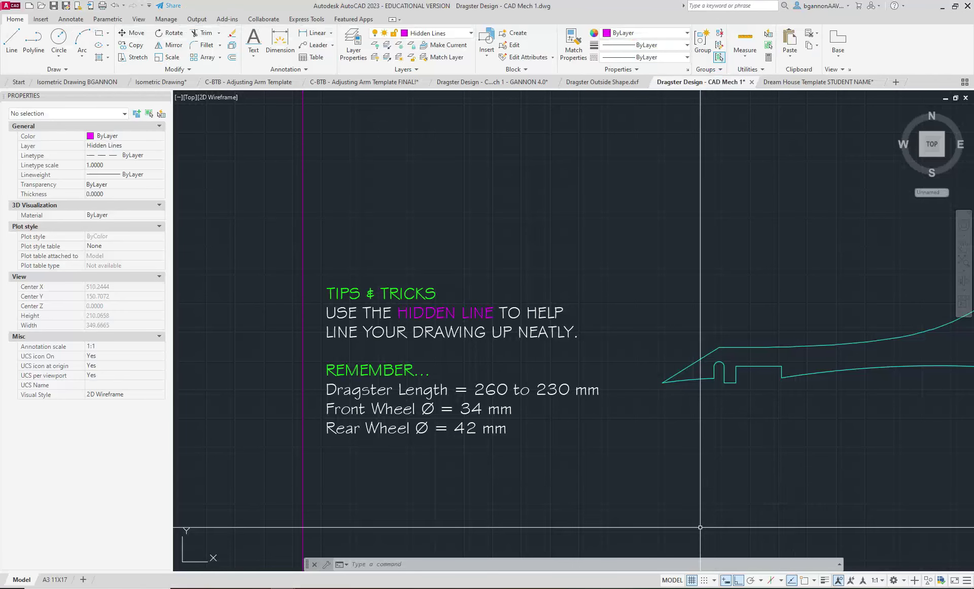
# - Draw a horizontal hidden line joining the lower endpoints of the two vertical guides, with Osnap on
pyautogui.scroll(-3, 599, 487)
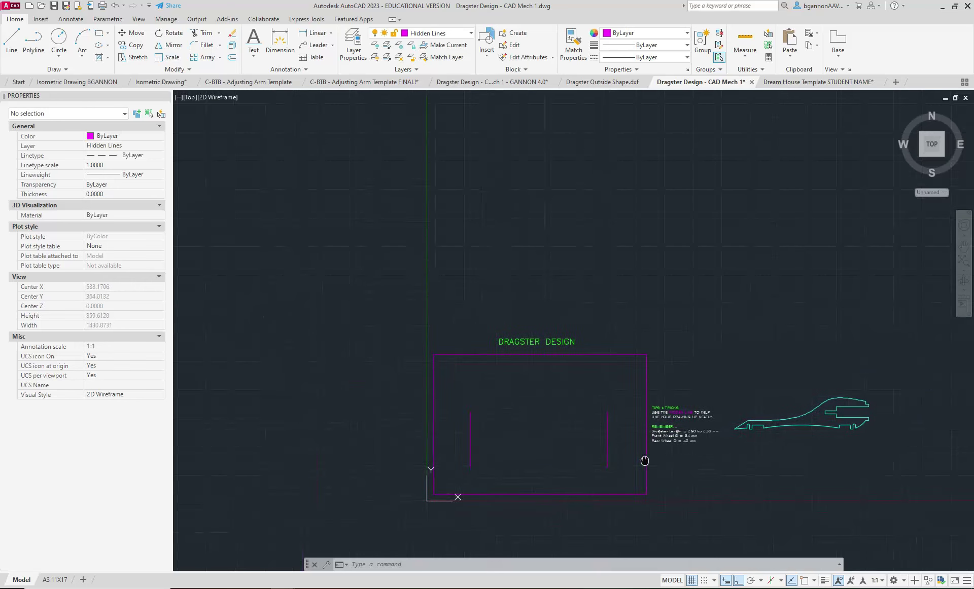
pyautogui.scroll(5, 564, 457)
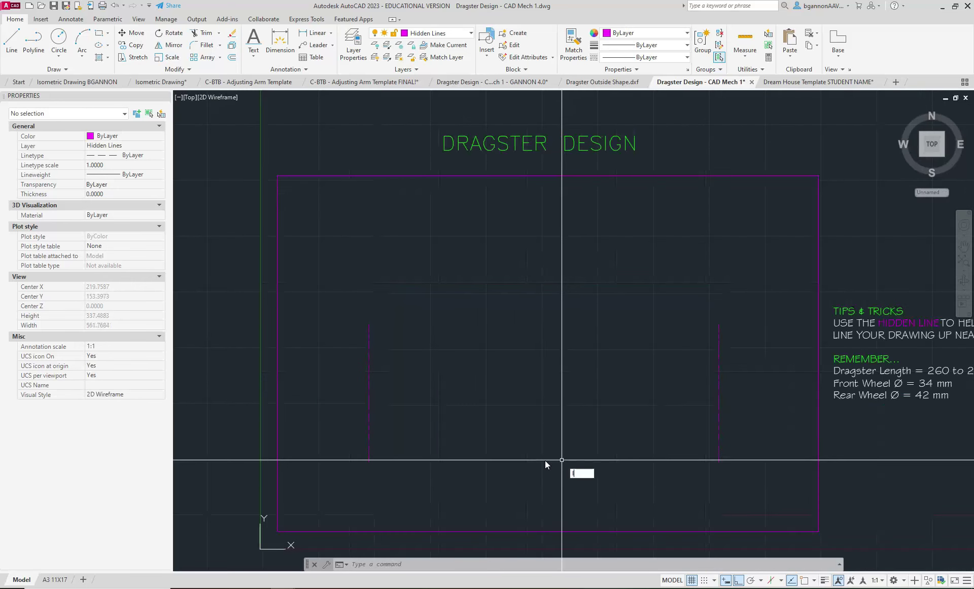
pyautogui.write('l')
pyautogui.press('Return')
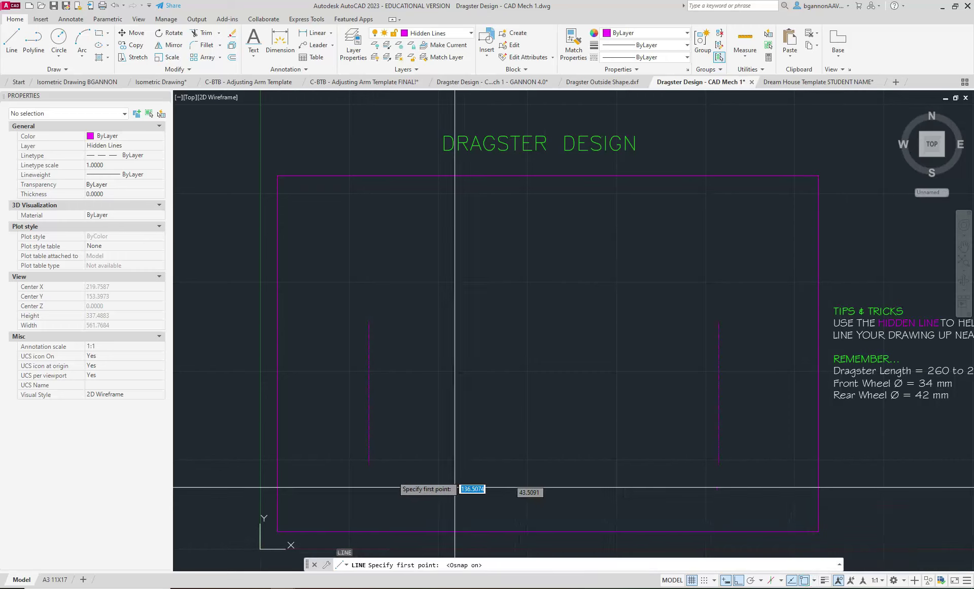
pyautogui.click(369, 464)
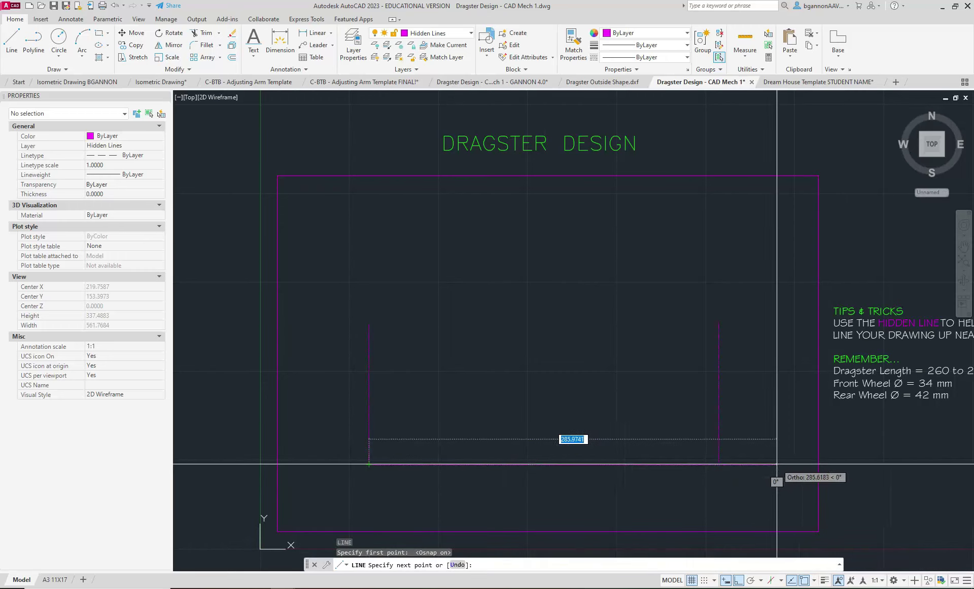
pyautogui.click(718, 465)
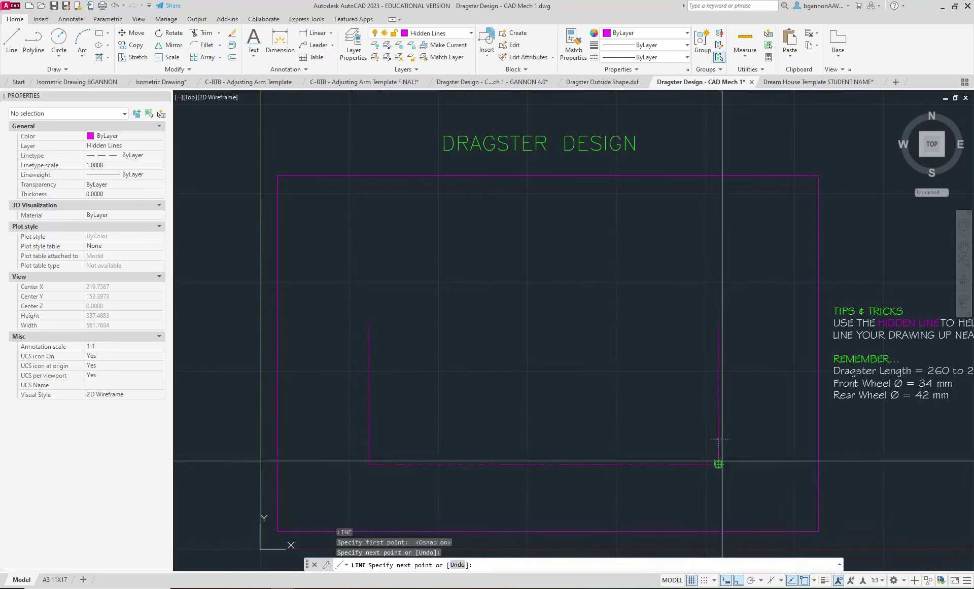
pyautogui.press('Escape')
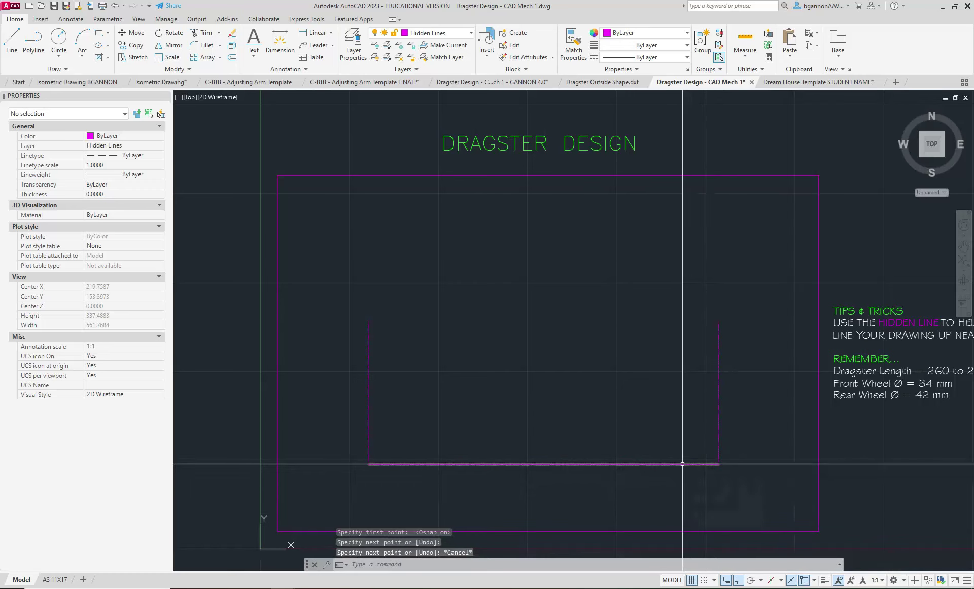
# - Offset the horizontal base line 7 mm upward to mark the axle height
pyautogui.write('o')
pyautogui.press('Return')
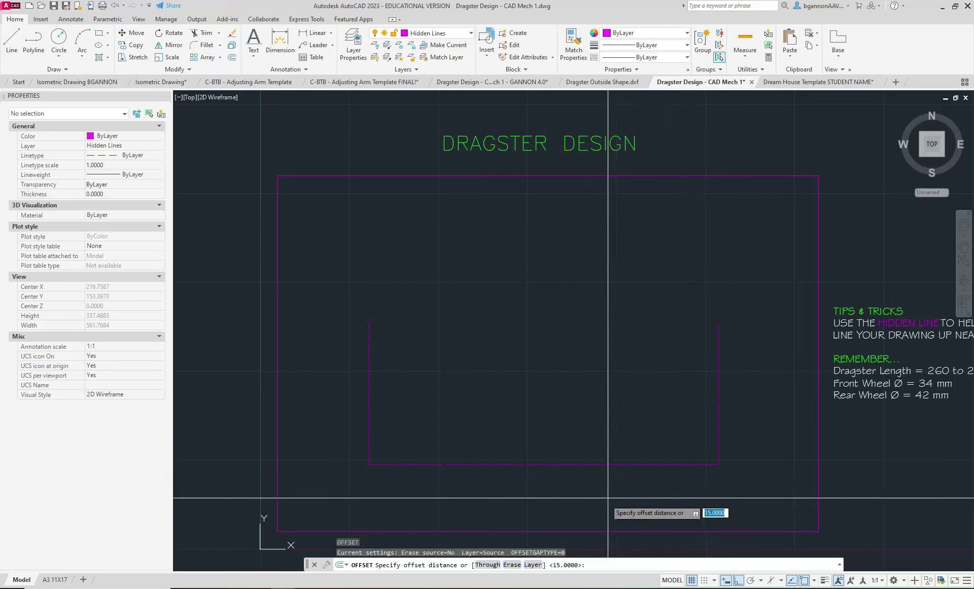
pyautogui.write('7')
pyautogui.press('Return')
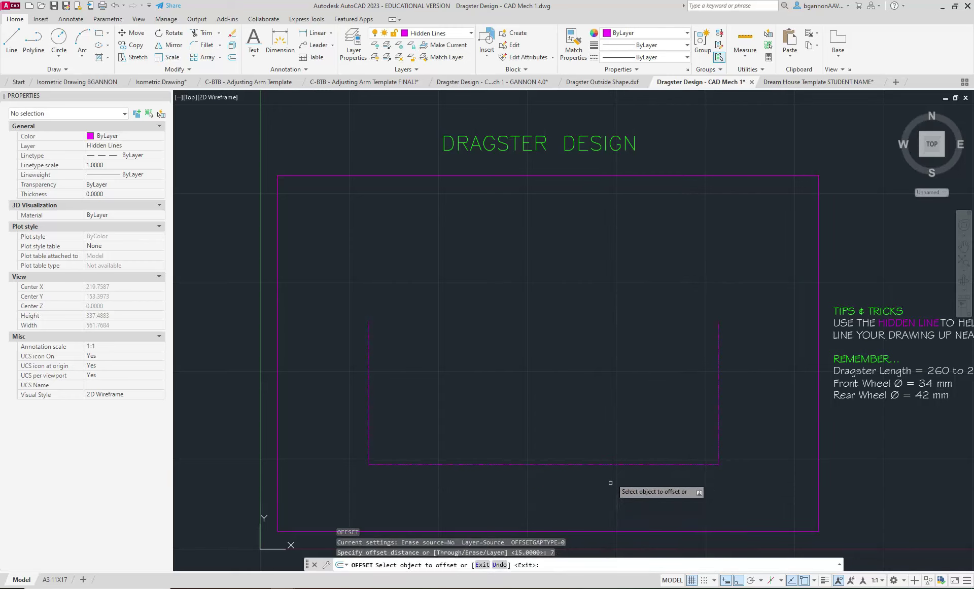
pyautogui.click(622, 464)
pyautogui.click(615, 462)
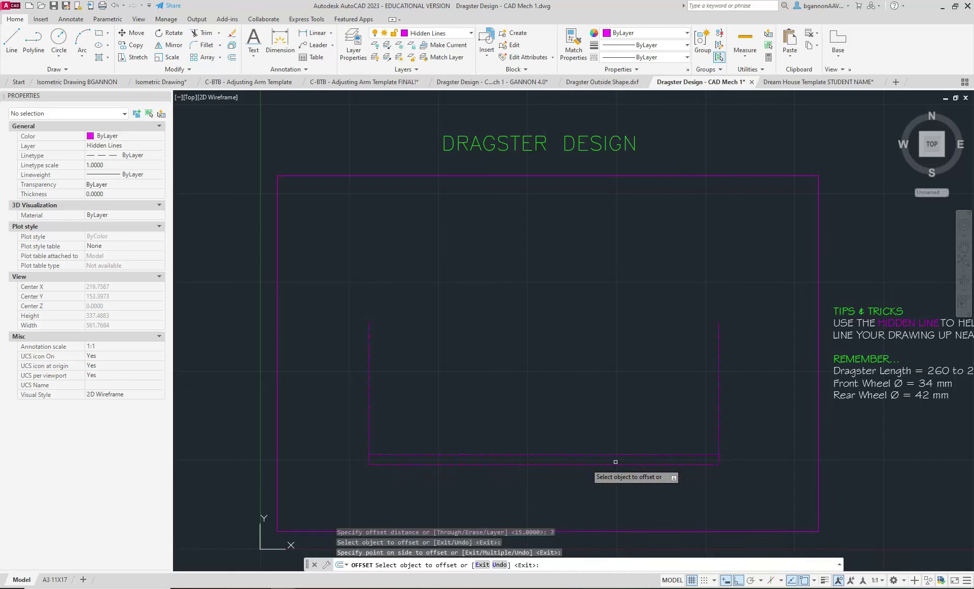
pyautogui.press('Escape')
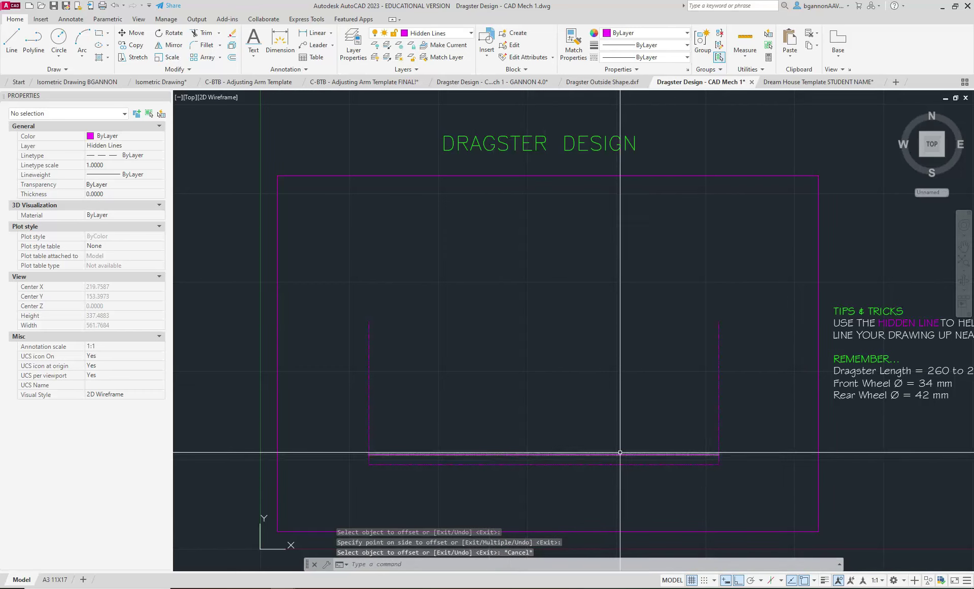
# - Add a center mark to the rounded arc of the front axle slot in the cyan dragster outline
pyautogui.scroll(-2, 672, 451)
pyautogui.moveTo(825, 446); pyautogui.dragTo(589, 442, button='middle')
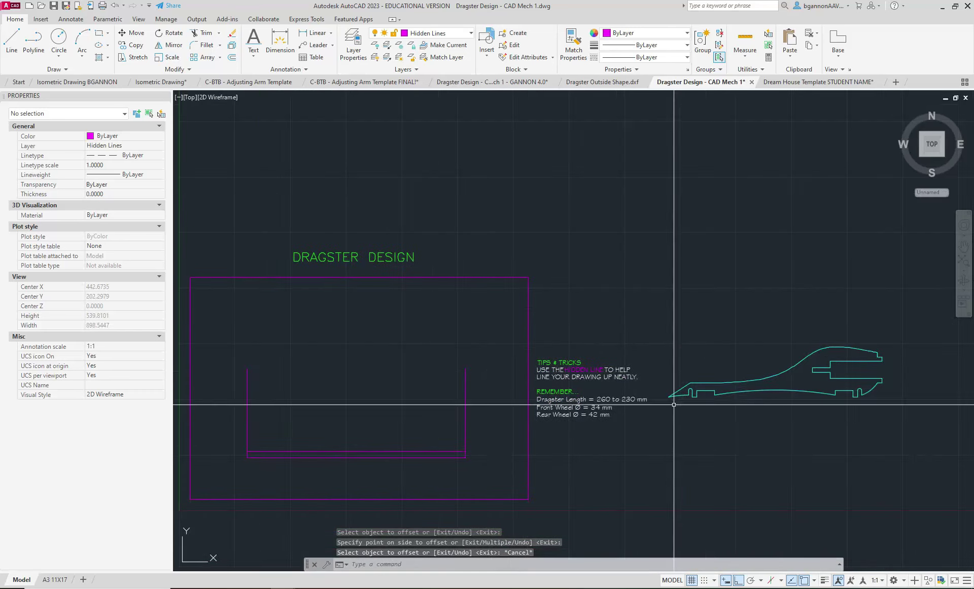
pyautogui.scroll(8, 694, 392)
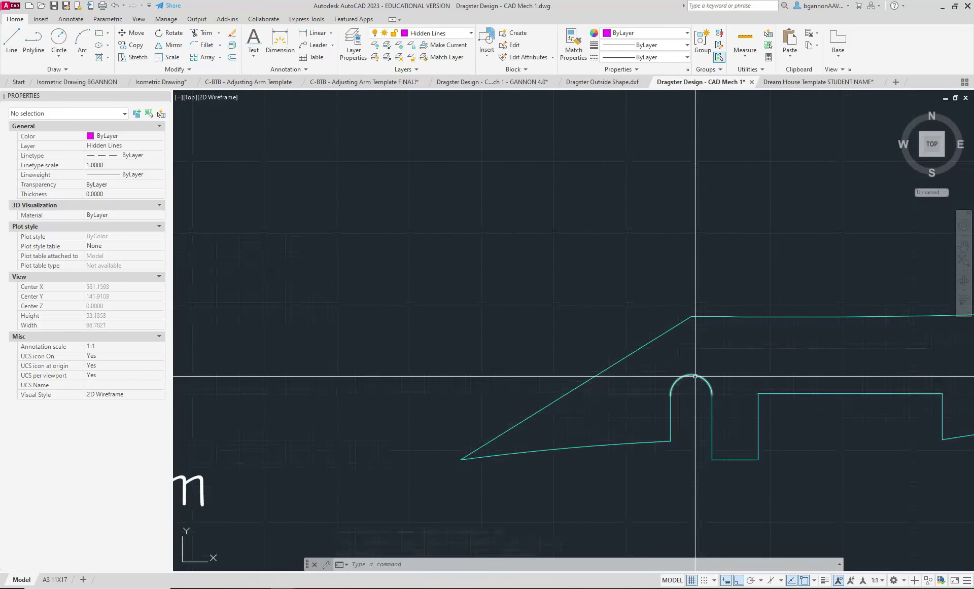
pyautogui.click(491, 197)
pyautogui.click(74, 19)
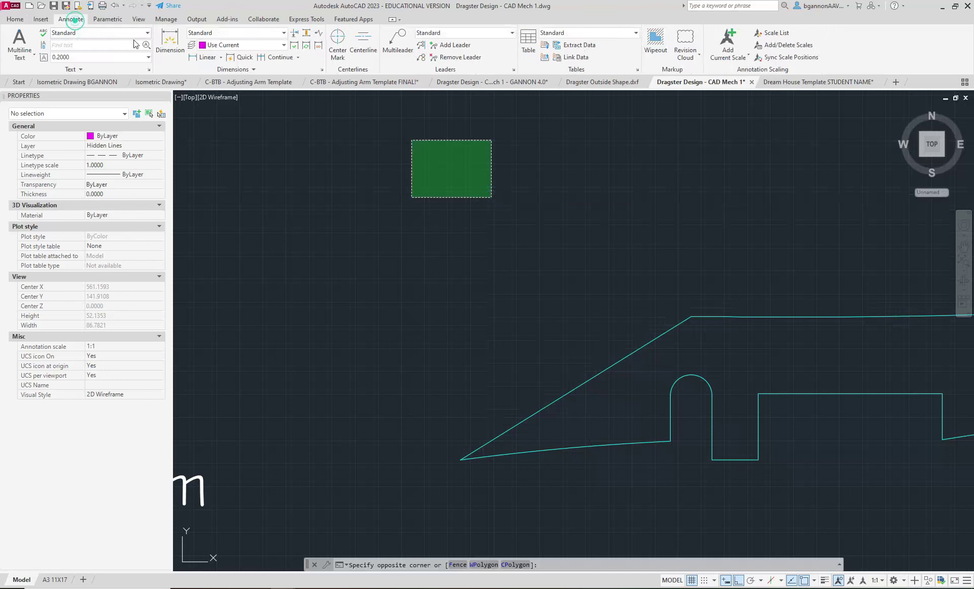
pyautogui.click(336, 40)
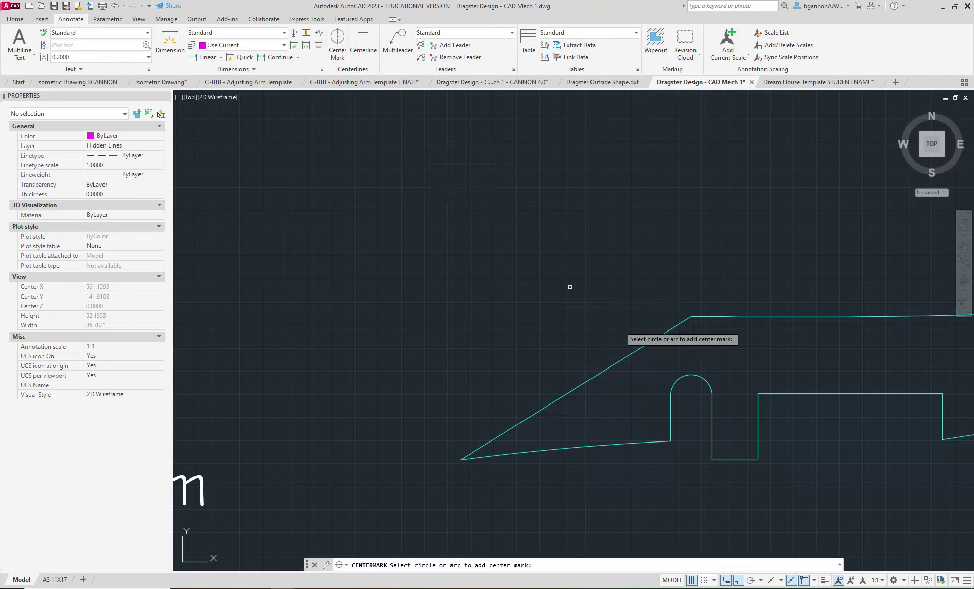
pyautogui.click(699, 388)
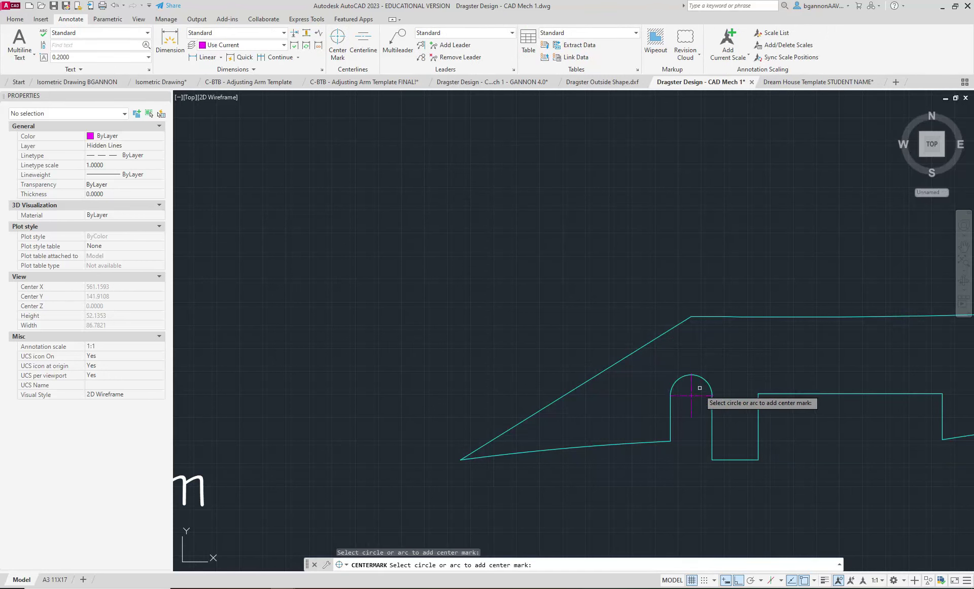
pyautogui.press('Escape')
# - Move the center mark in the cyan outline's front axle slot to the Dimensions layer
pyautogui.click(690, 394)
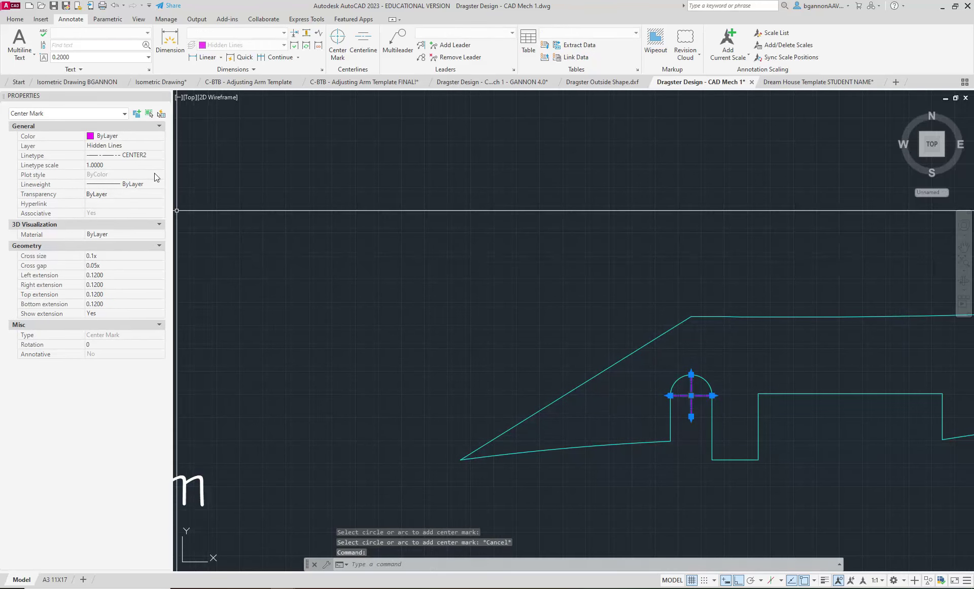
pyautogui.click(123, 145)
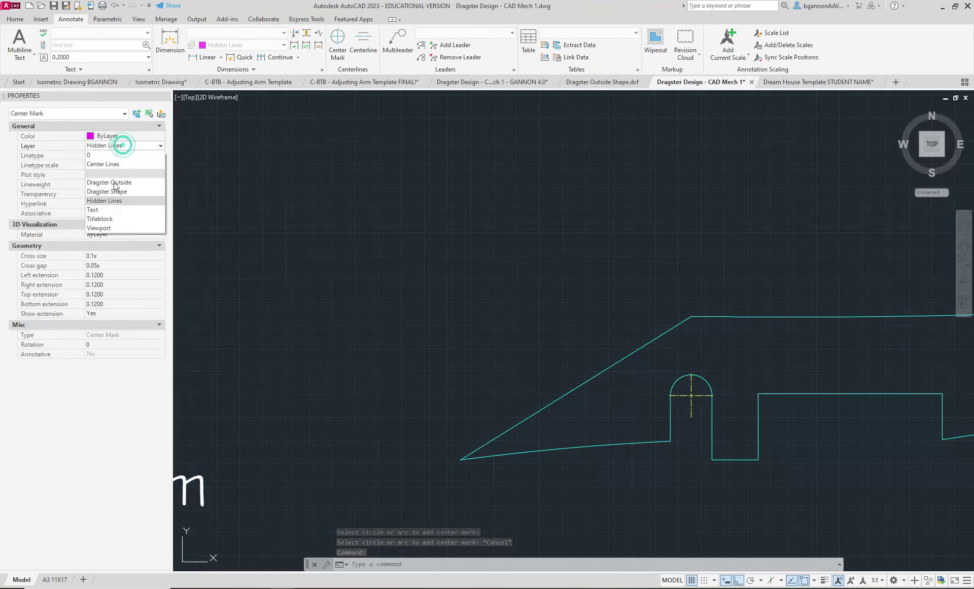
pyautogui.click(113, 173)
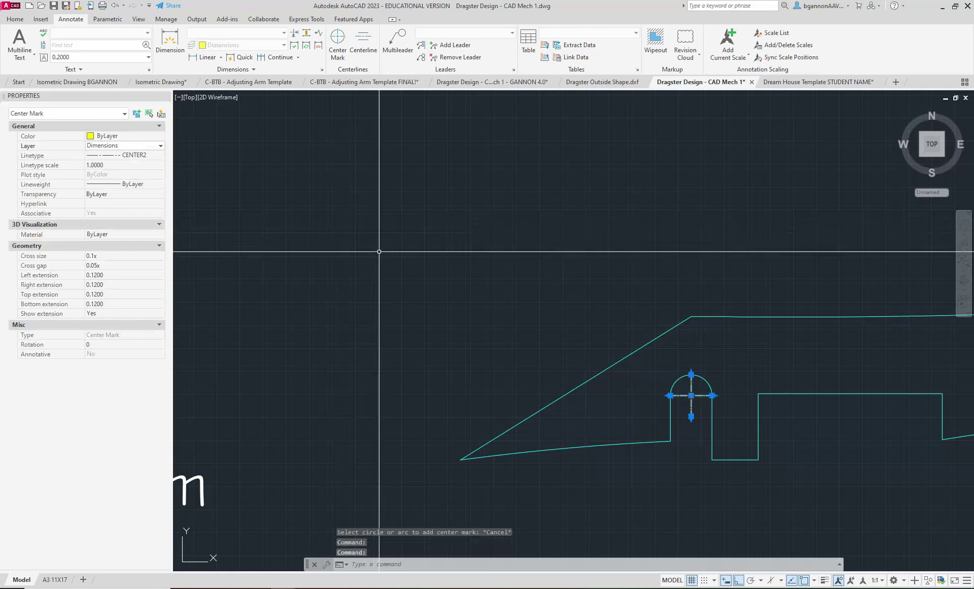
pyautogui.press('Escape')
pyautogui.scroll(-4, 514, 390)
pyautogui.scroll(-8, 584, 393)
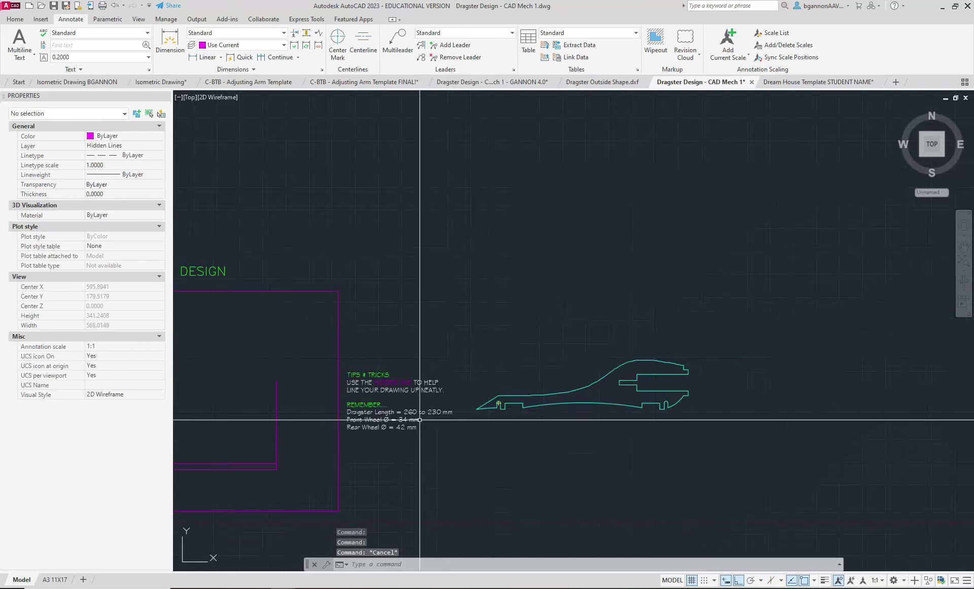
pyautogui.scroll(6, 329, 454)
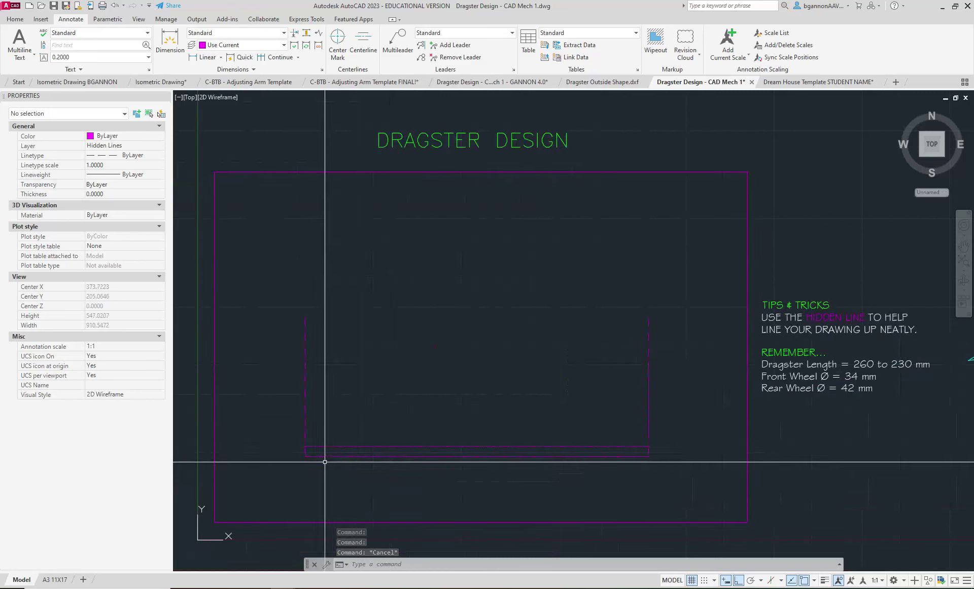
pyautogui.scroll(-4, 333, 450)
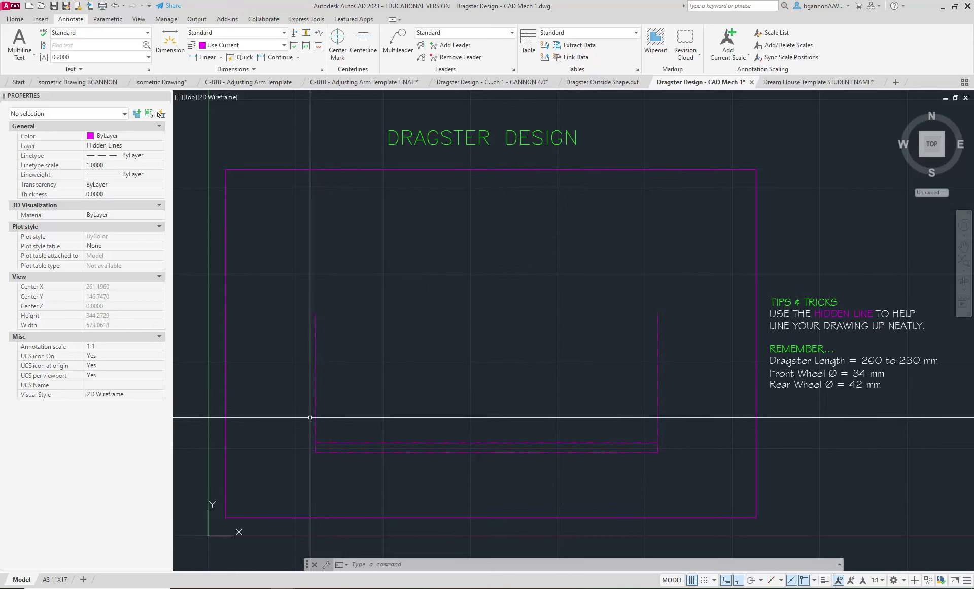
pyautogui.write('o')
pyautogui.press('Return')
pyautogui.write('20b')
pyautogui.press('Return')
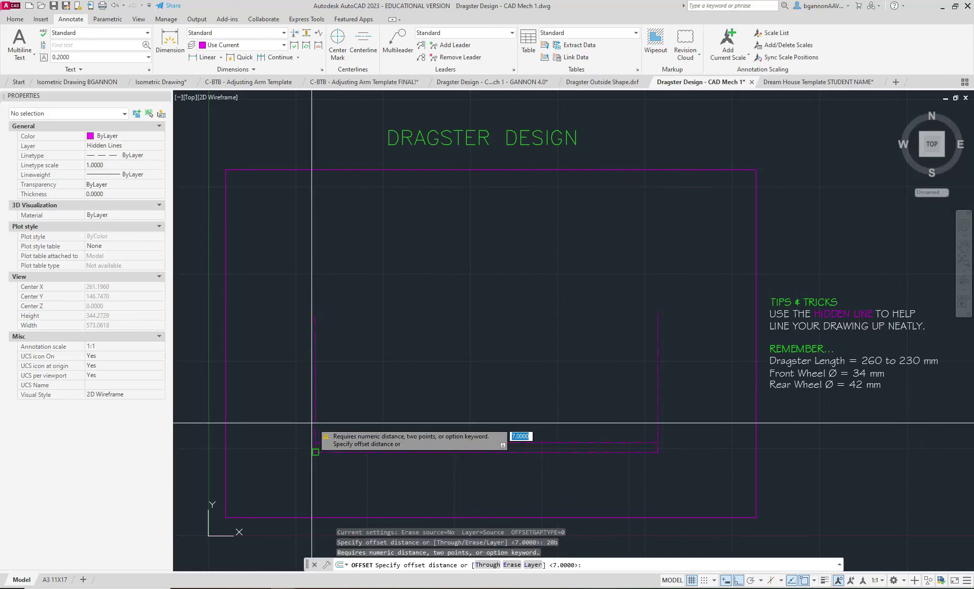
pyautogui.press('Escape')
# - Offset the left vertical guide line of the dragster layout 20 mm inward to locate the front axle
pyautogui.write('o')
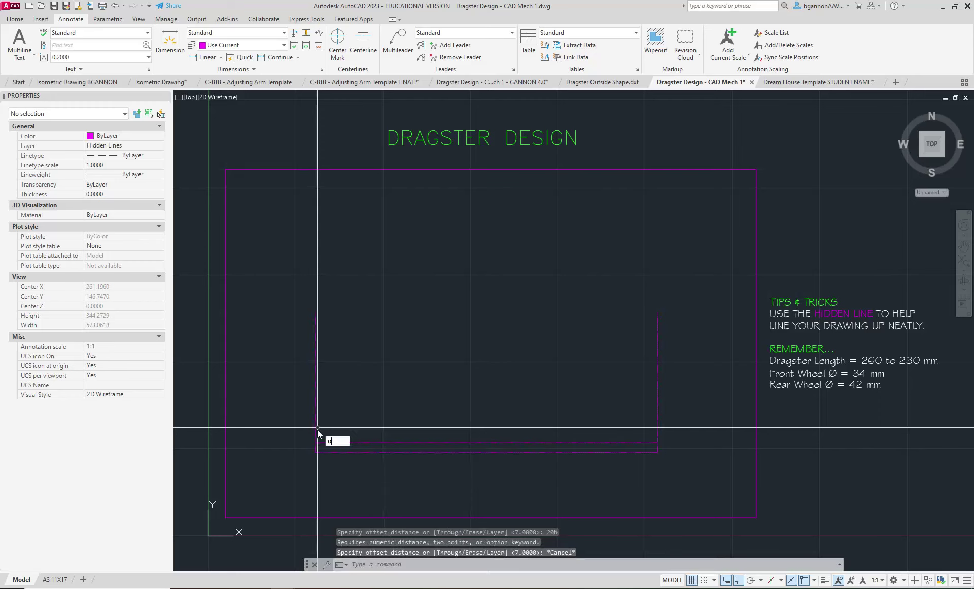
pyautogui.press('Return')
pyautogui.write('20')
pyautogui.press('Return')
pyautogui.click(316, 417)
pyautogui.click(361, 419)
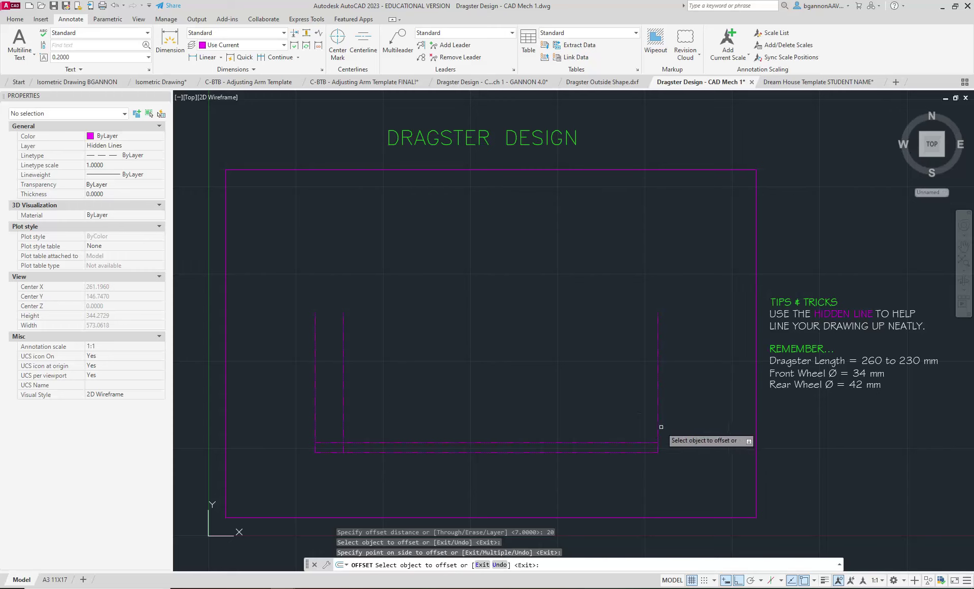
pyautogui.press('Escape')
# - Offset the right vertical guide line 30 mm inward to locate the rear axle
pyautogui.write('o')
pyautogui.press('Return')
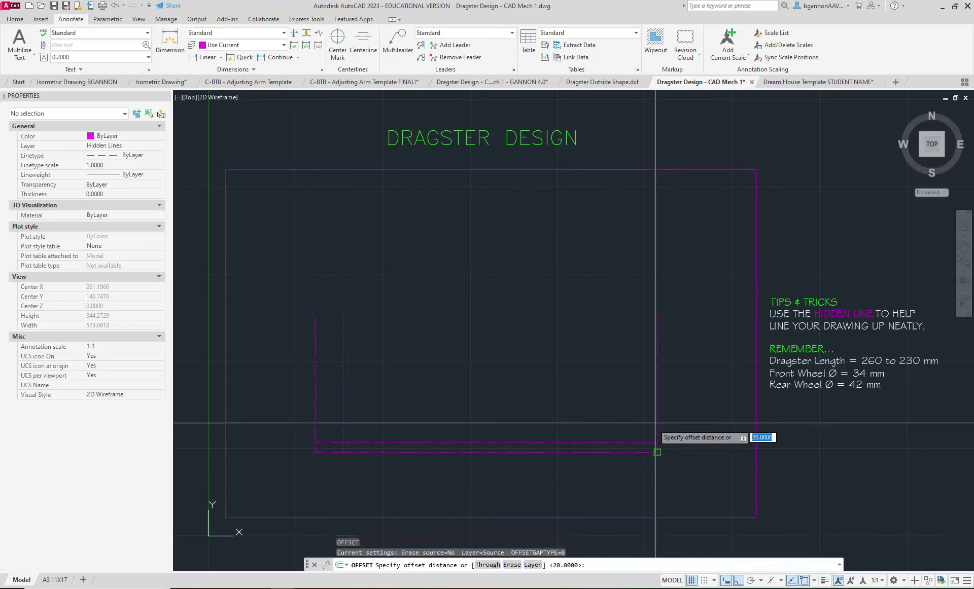
pyautogui.write('30')
pyautogui.press('Return')
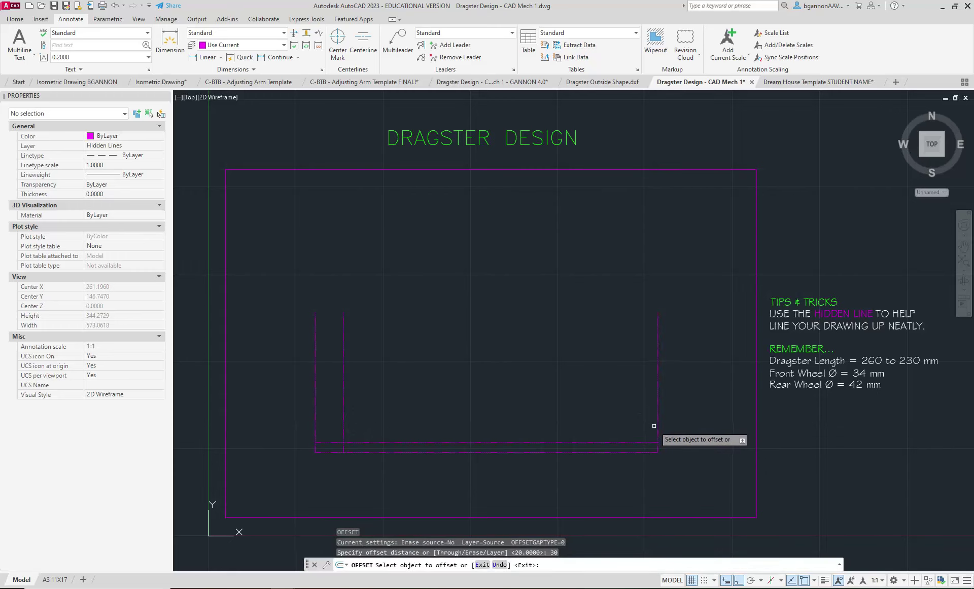
pyautogui.click(657, 426)
pyautogui.click(611, 434)
pyautogui.press('Escape')
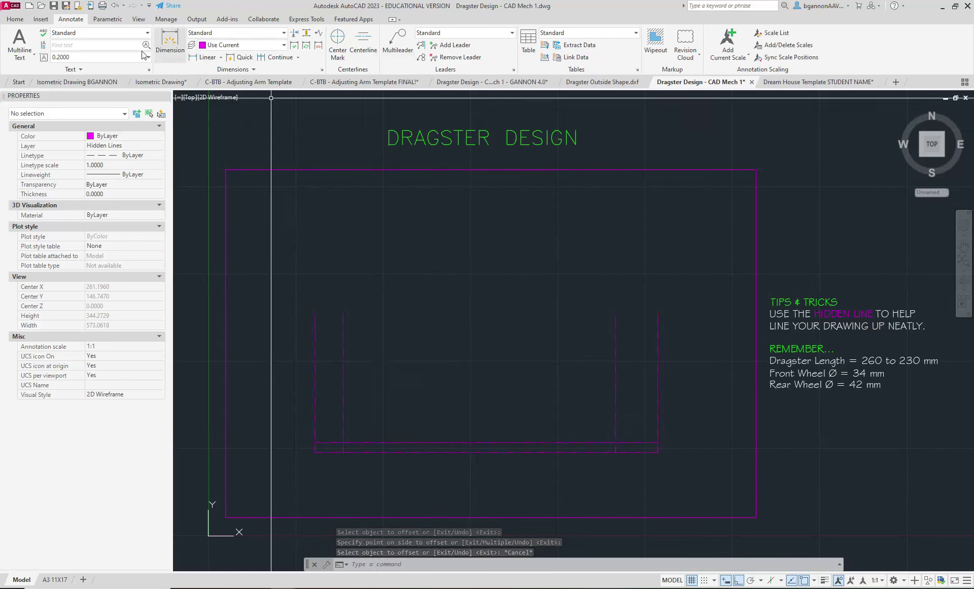
# - On the Dragster Shape layer, draw a 5 mm diameter circle where the front axle guide crosses the axle height line
pyautogui.click(14, 21)
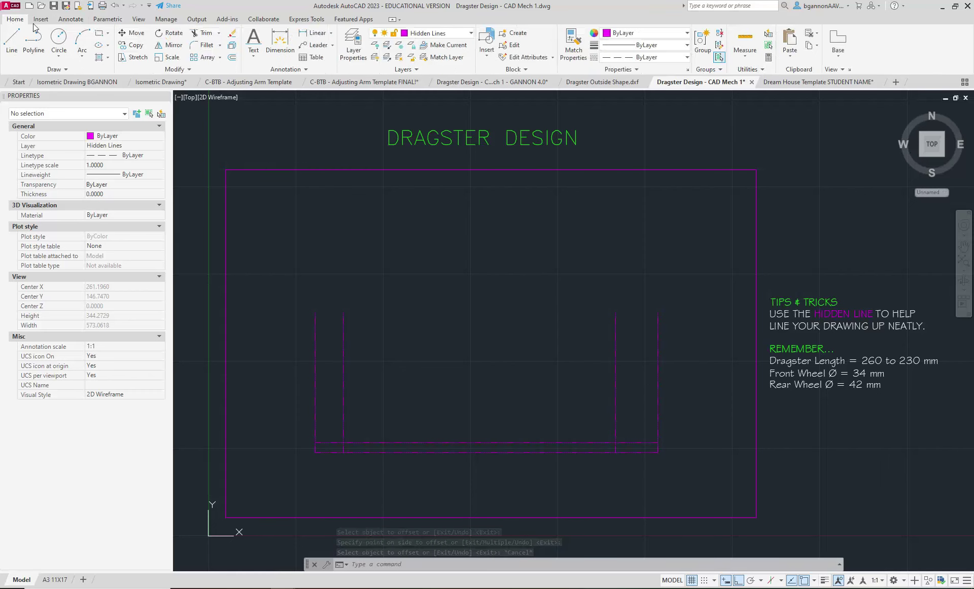
pyautogui.click(411, 33)
pyautogui.click(419, 94)
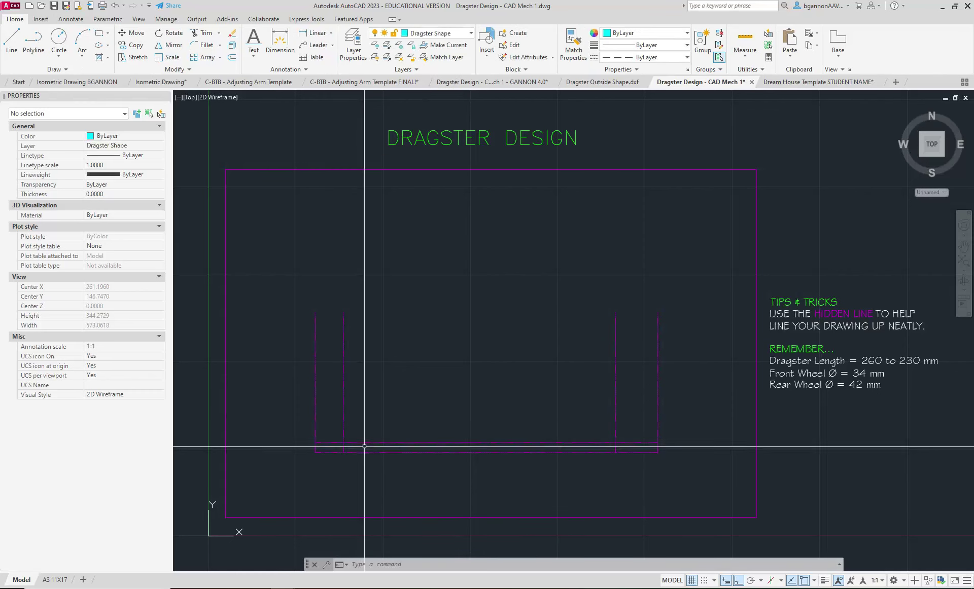
pyautogui.press('Return')
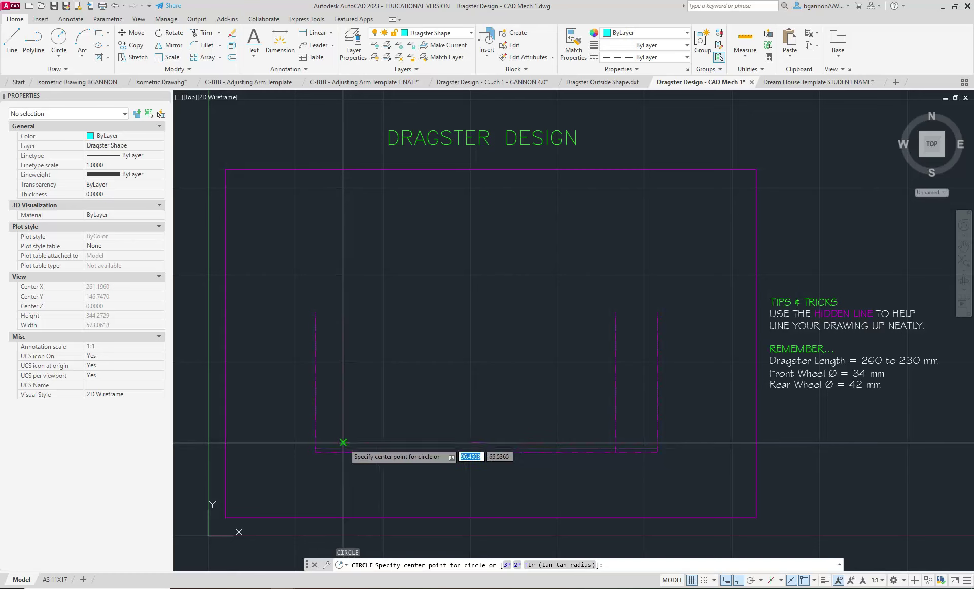
pyautogui.click(344, 443)
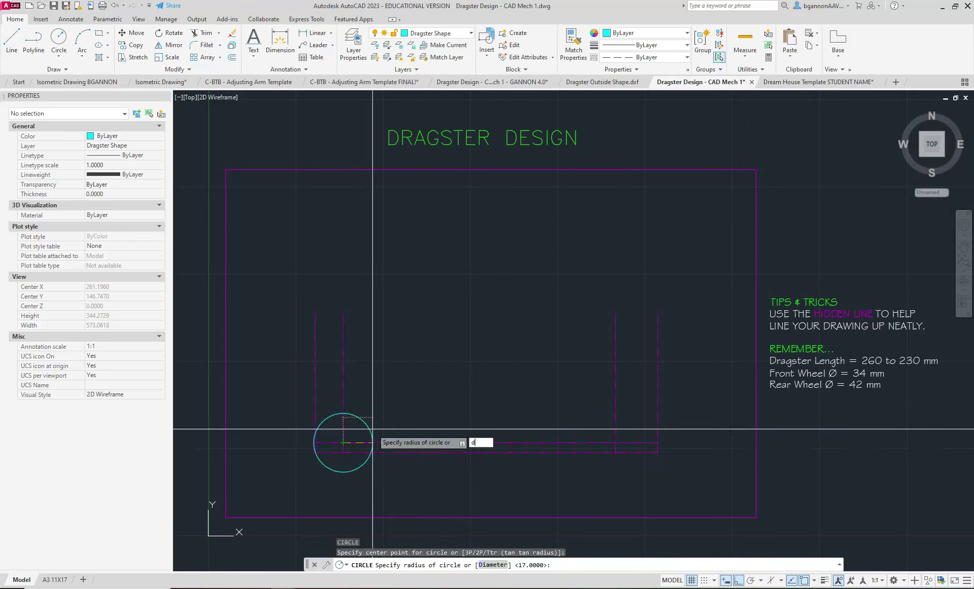
pyautogui.write('d')
pyautogui.press('Return')
pyautogui.write('5')
pyautogui.press('Return')
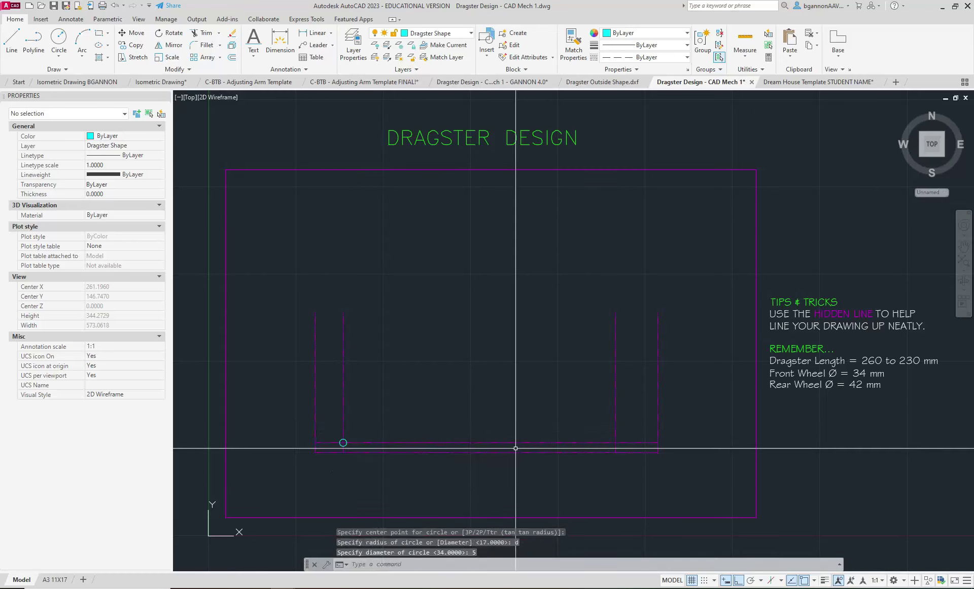
pyautogui.press('Return')
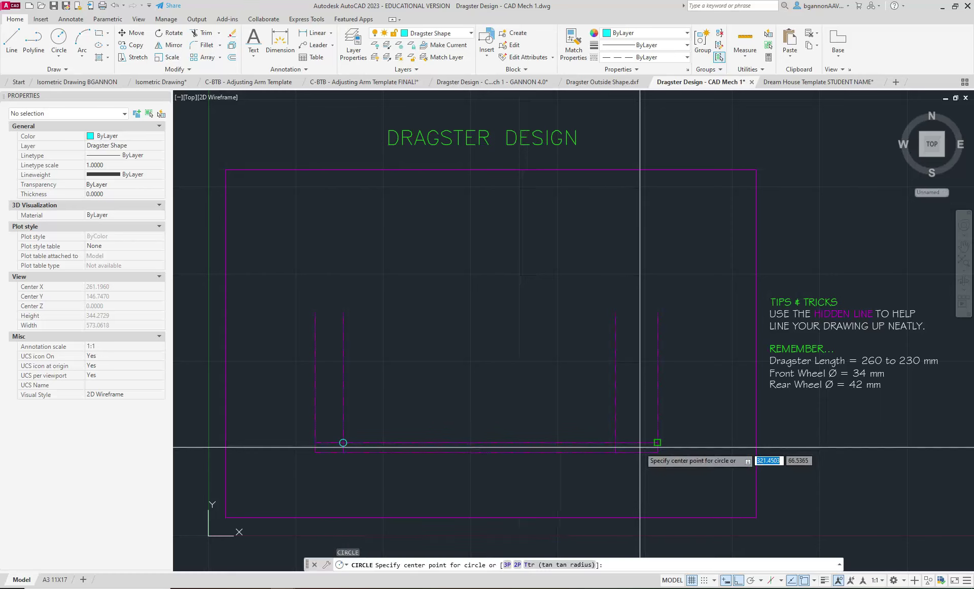
pyautogui.write('d')
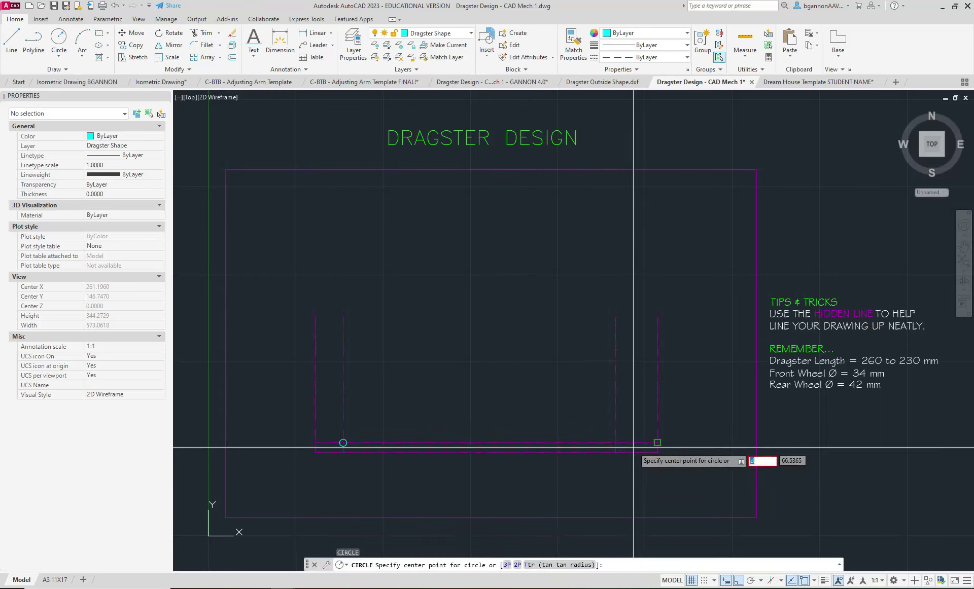
pyautogui.press('Escape')
# - Draw a 5 mm diameter circle where the rear axle guide crosses the axle height line
pyautogui.write('c')
pyautogui.press('Return')
pyautogui.click(616, 444)
pyautogui.write('d')
pyautogui.press('Return')
pyautogui.press('Return')
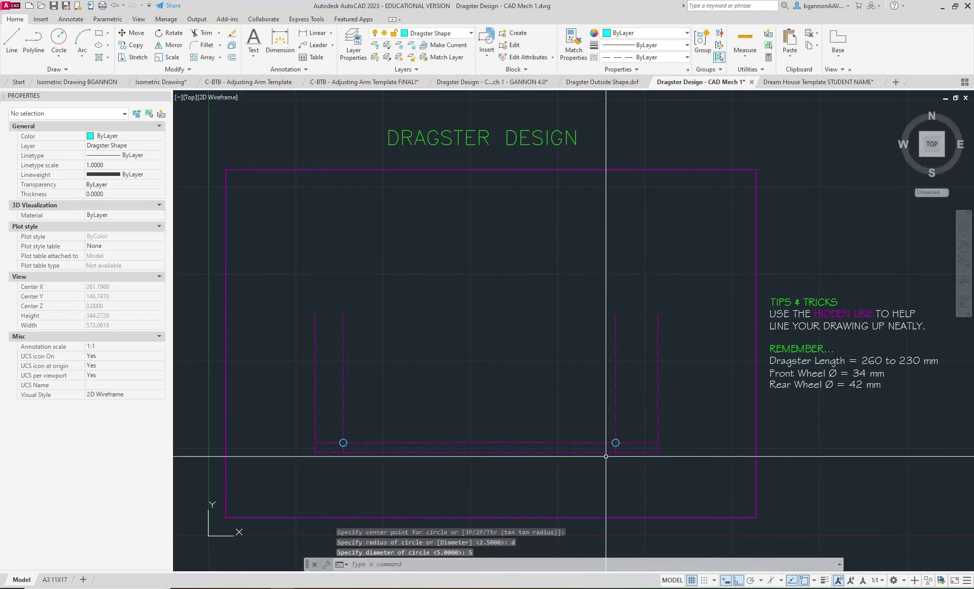
pyautogui.press('Escape')
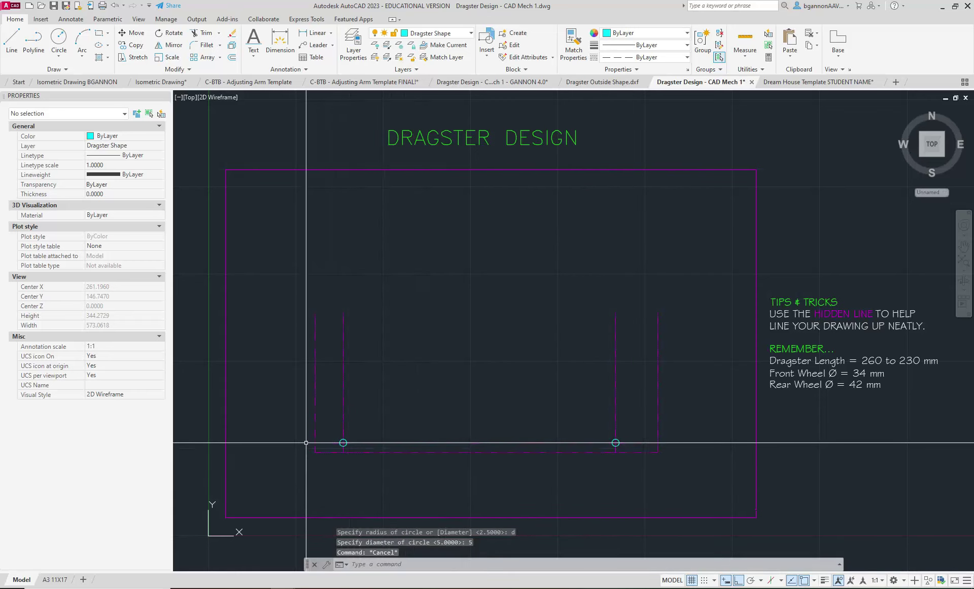
# - Draw 15 mm lines straight down from the left and right sides of the front axle circle
pyautogui.scroll(2, 305, 441)
pyautogui.write('l')
pyautogui.press('Return')
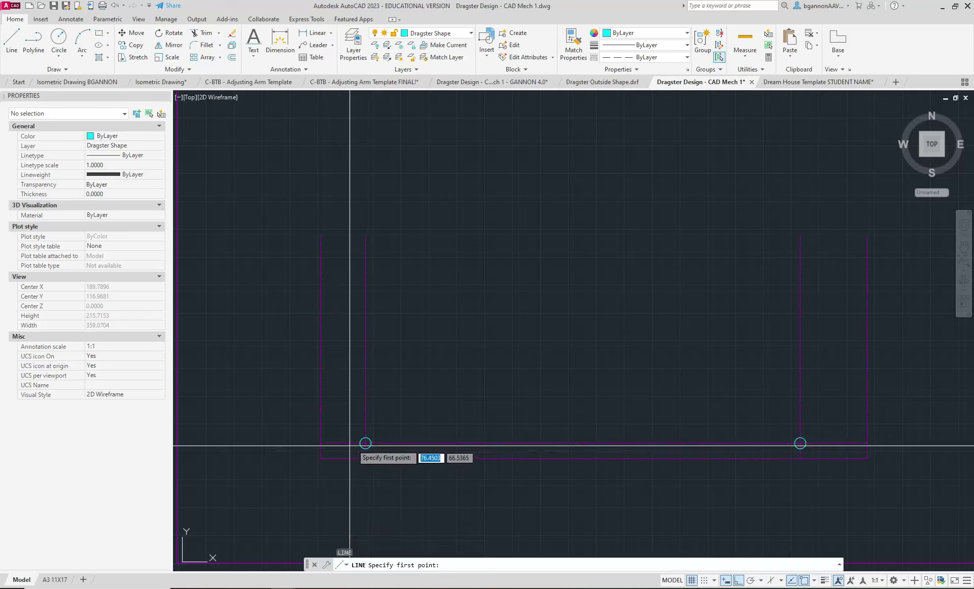
pyautogui.click(359, 450)
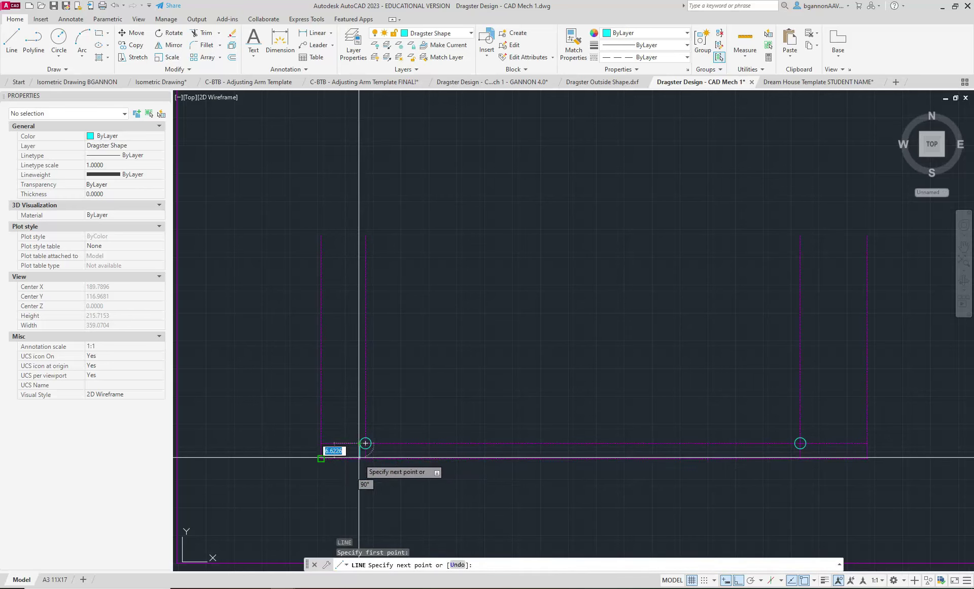
pyautogui.write('15')
pyautogui.press('Return')
pyautogui.press('Return')
pyautogui.press('Return')
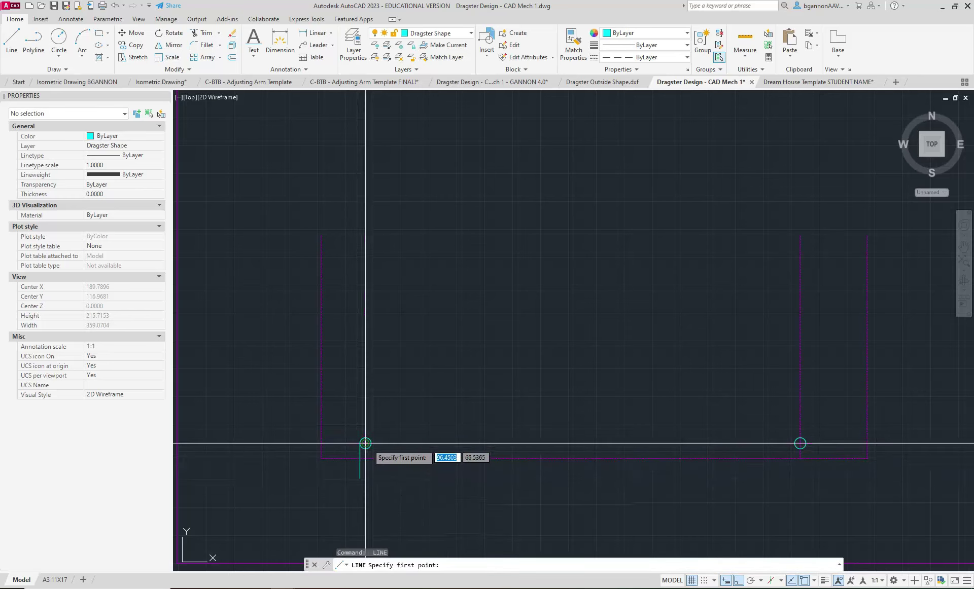
pyautogui.click(371, 443)
pyautogui.write('15')
pyautogui.press('Return')
pyautogui.press('Return')
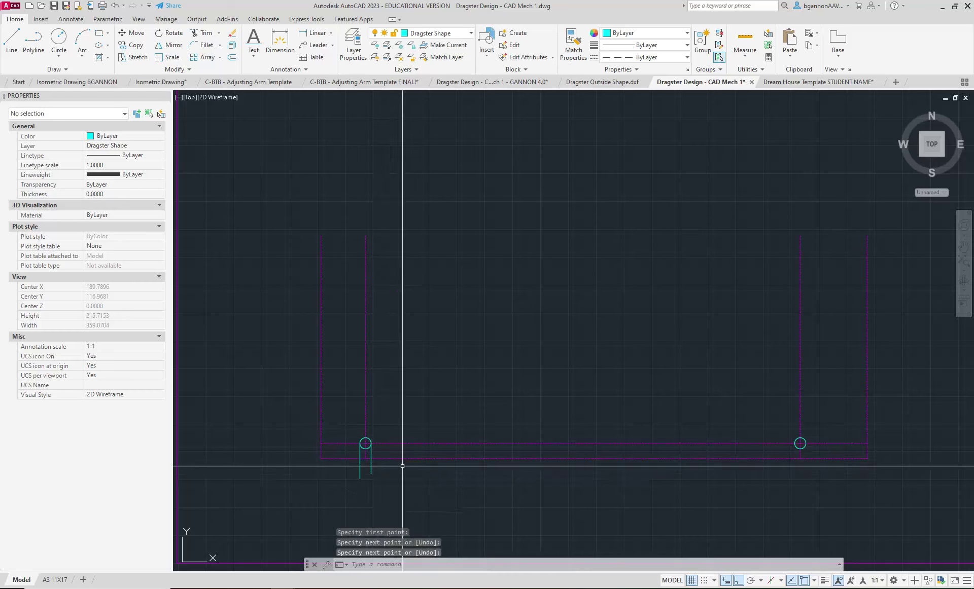
# - Draw 20 mm lines straight down from the left and right sides of the rear axle circle
pyautogui.press('Return')
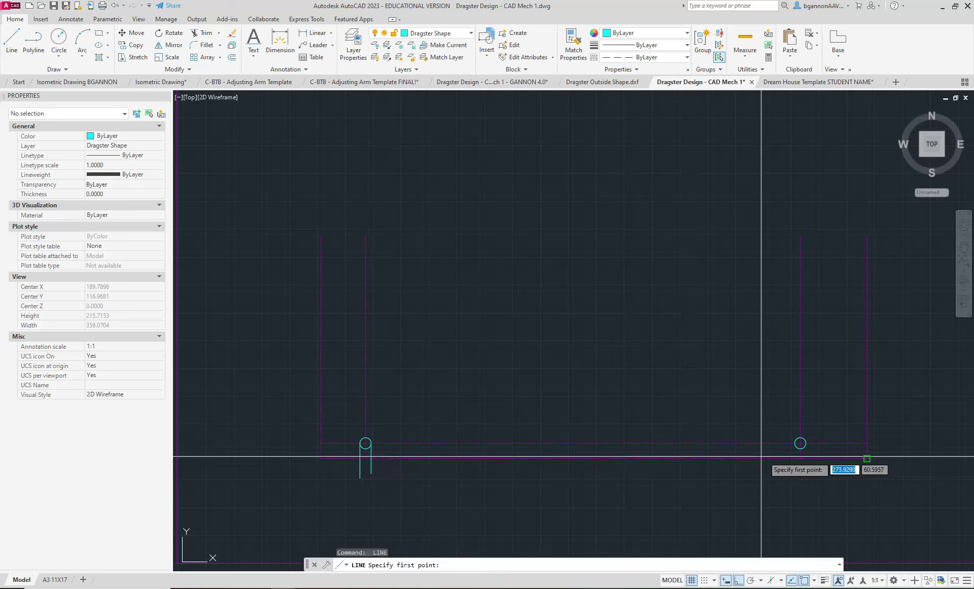
pyautogui.click(795, 444)
pyautogui.write('20')
pyautogui.press('Return')
pyautogui.press('Return')
pyautogui.press('Return')
pyautogui.click(805, 443)
pyautogui.write('20')
pyautogui.press('Return')
pyautogui.press('Return')
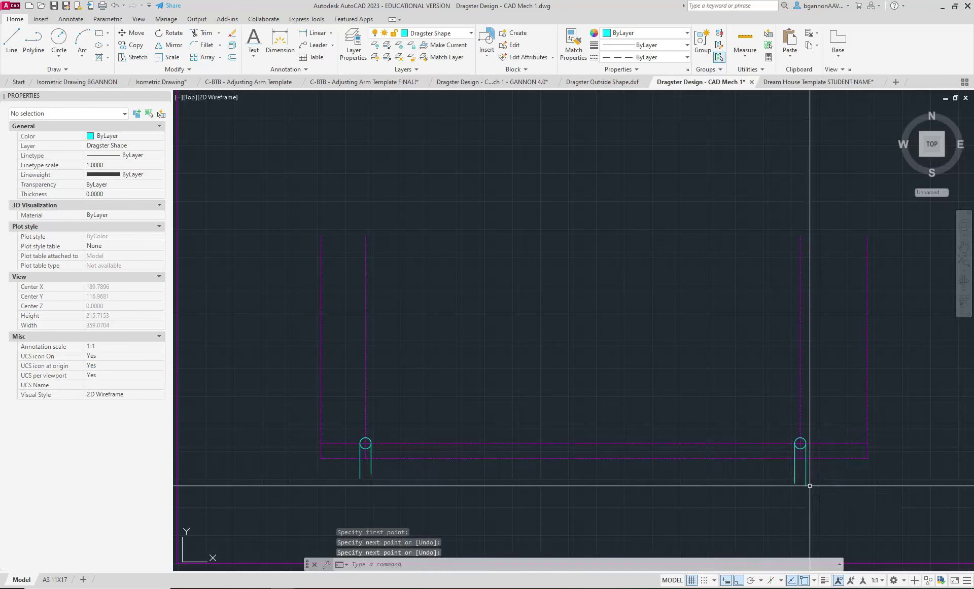
pyautogui.press('Escape')
# - Trim away the lower halves of the front and rear axle circles, leaving rounded slot tops
pyautogui.scroll(4, 401, 443)
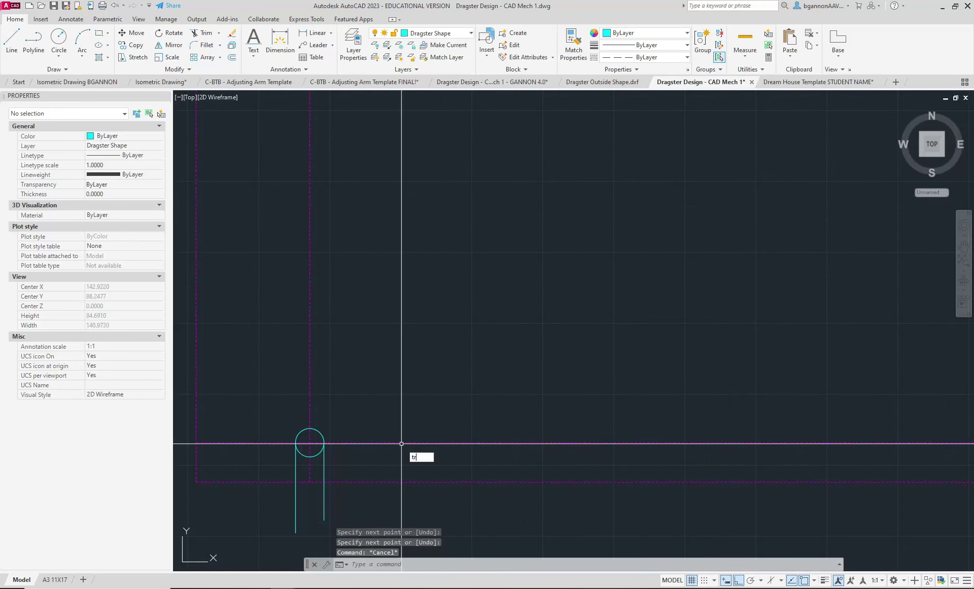
pyautogui.write('tr')
pyautogui.press('Return')
pyautogui.click(316, 455)
pyautogui.scroll(-5, 665, 458)
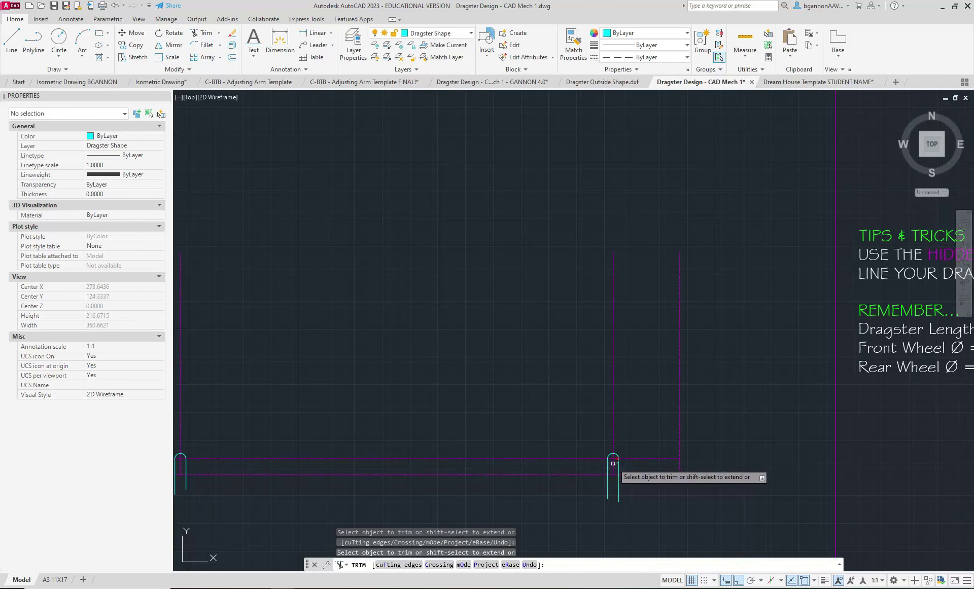
pyautogui.press('Escape')
# - Trim the vertical sides of both axle slots where they extend below the base guide line
pyautogui.scroll(-2, 613, 473)
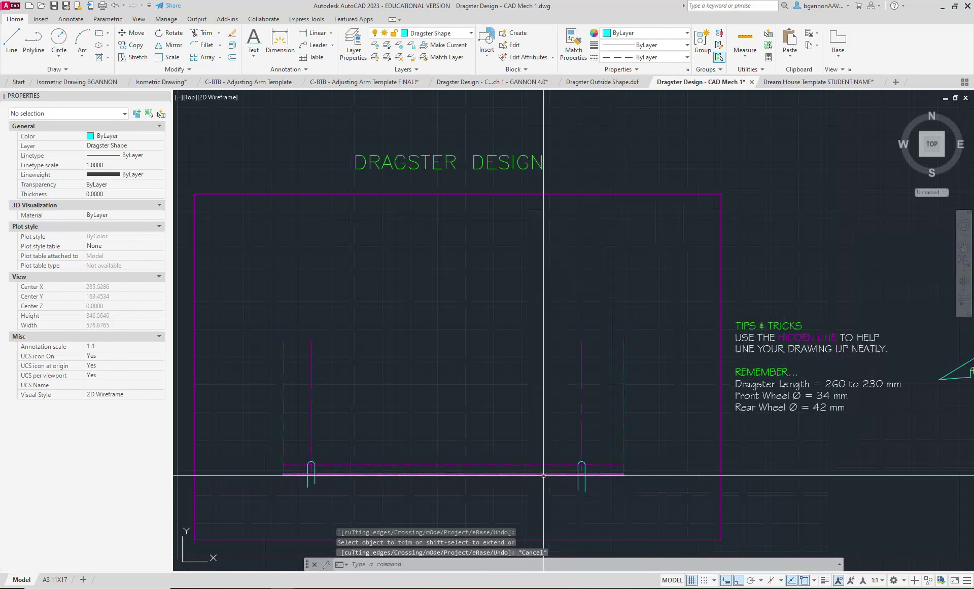
pyautogui.write('tr')
pyautogui.press('Return')
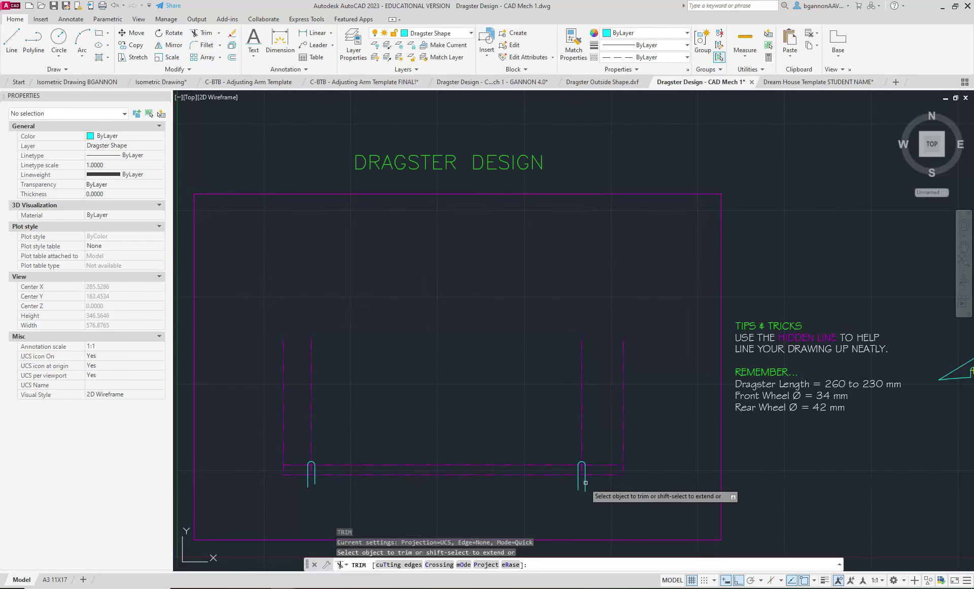
pyautogui.click(578, 484)
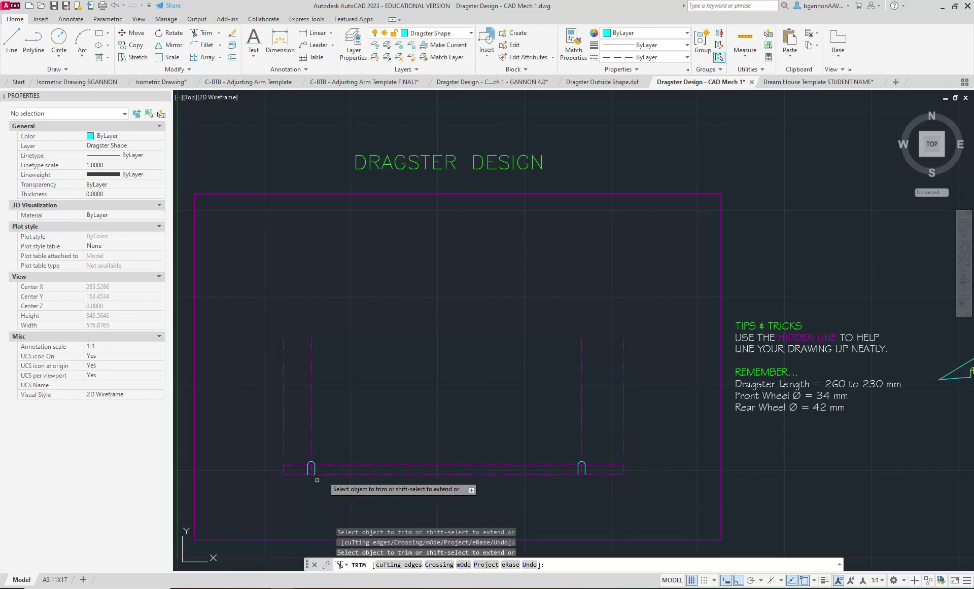
pyautogui.press('Escape')
# - Make Text the current layer
pyautogui.scroll(3, 326, 462)
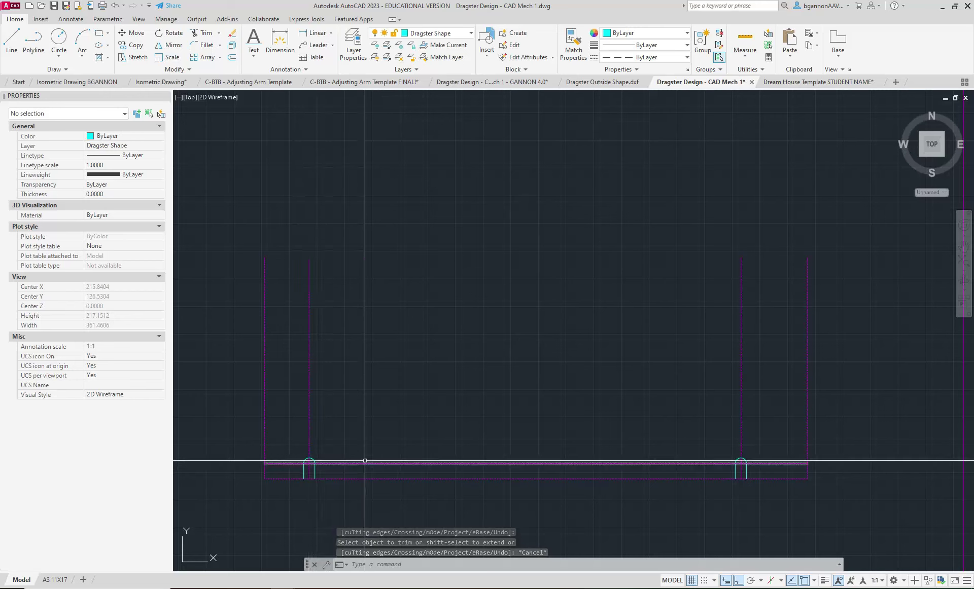
pyautogui.click(420, 36)
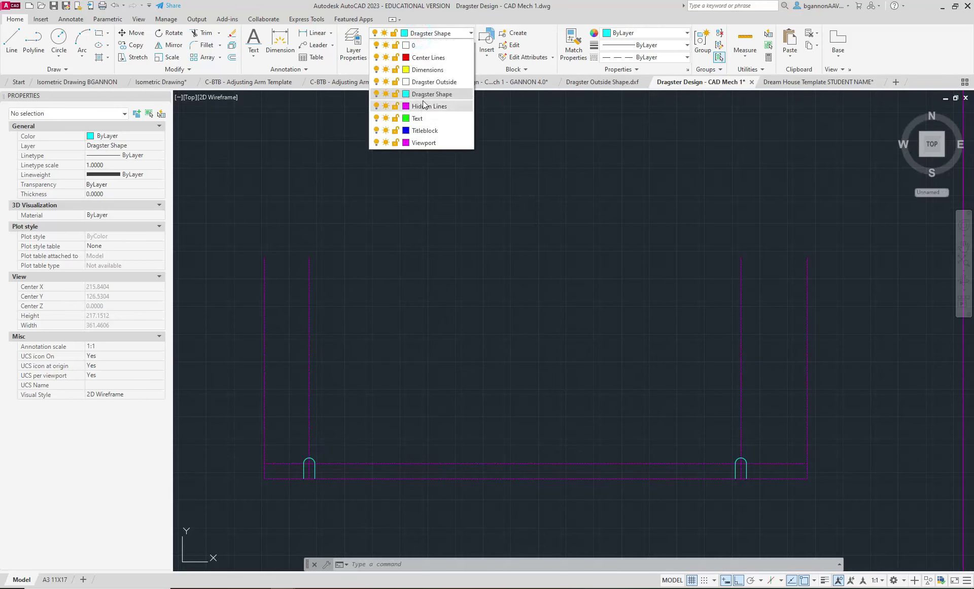
pyautogui.press('Escape')
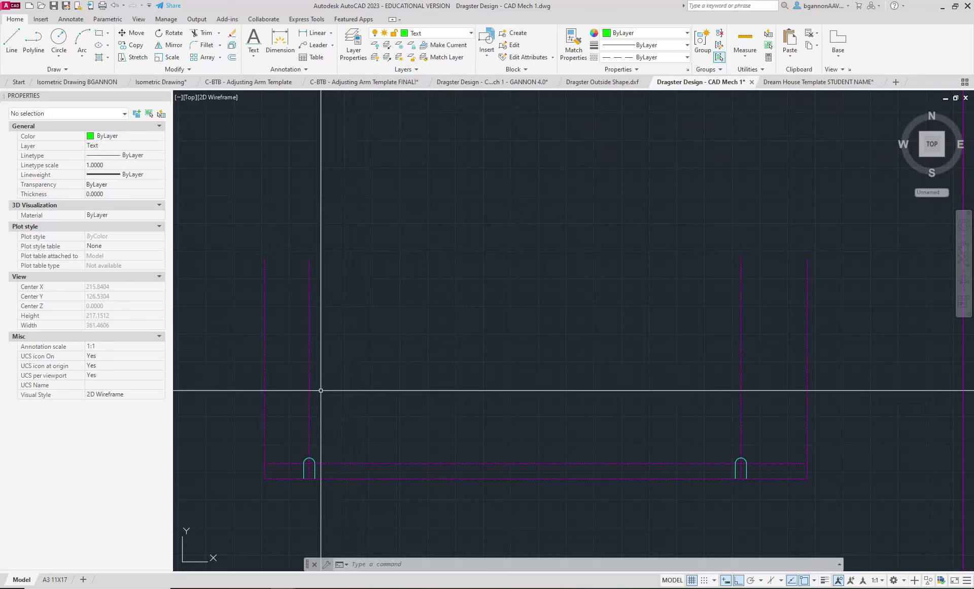
# - Draw a 34 mm diameter circle for the front wheel, centred on the front axle slot's rounded top
pyautogui.scroll(-5, 568, 380)
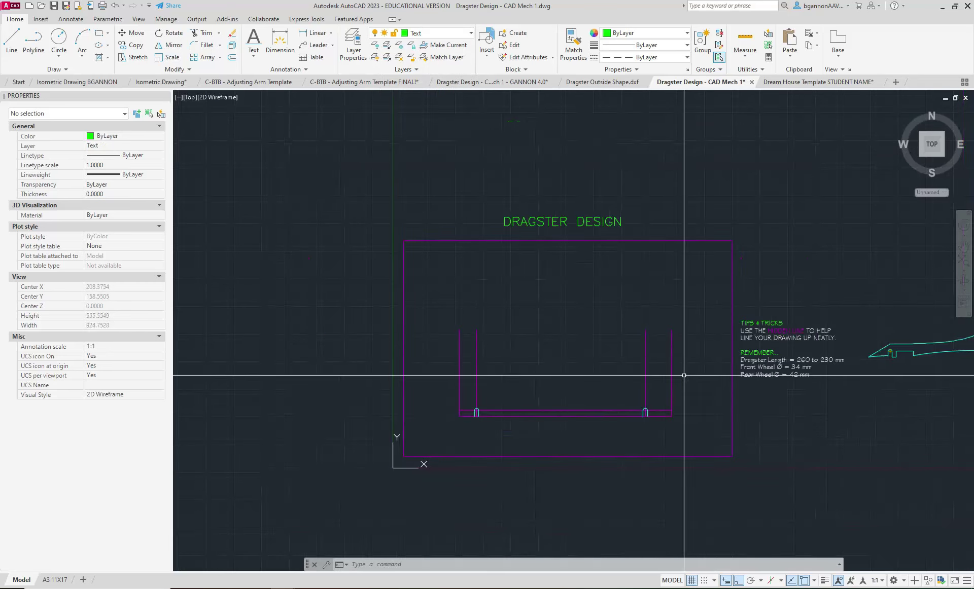
pyautogui.scroll(3, 733, 369)
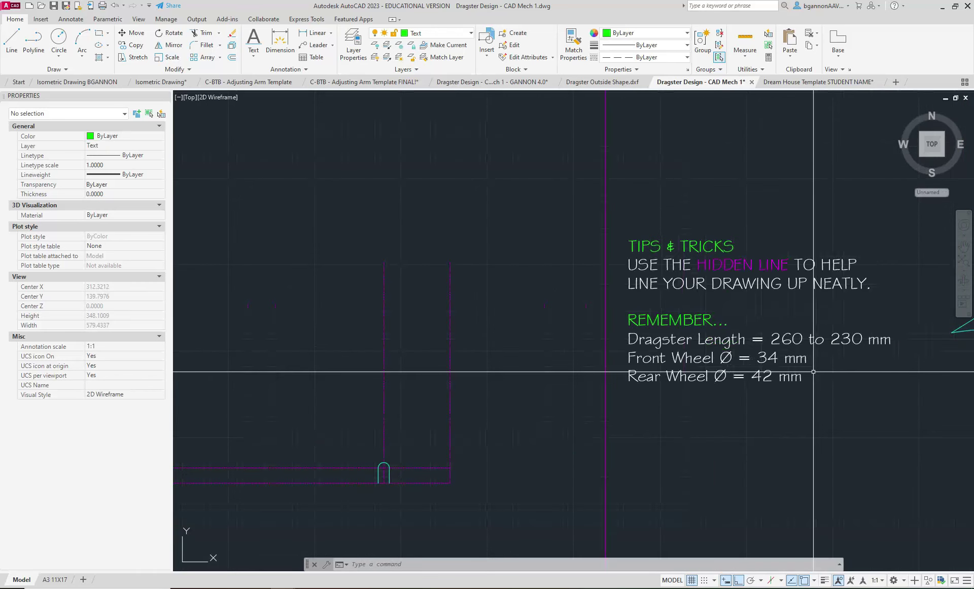
pyautogui.scroll(-3, 812, 372)
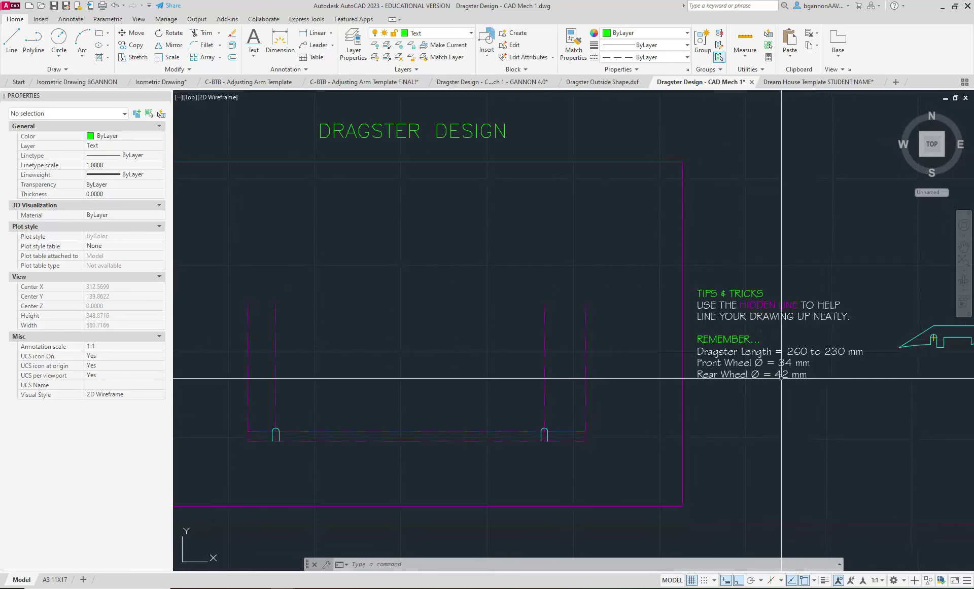
pyautogui.write('c')
pyautogui.press('Return')
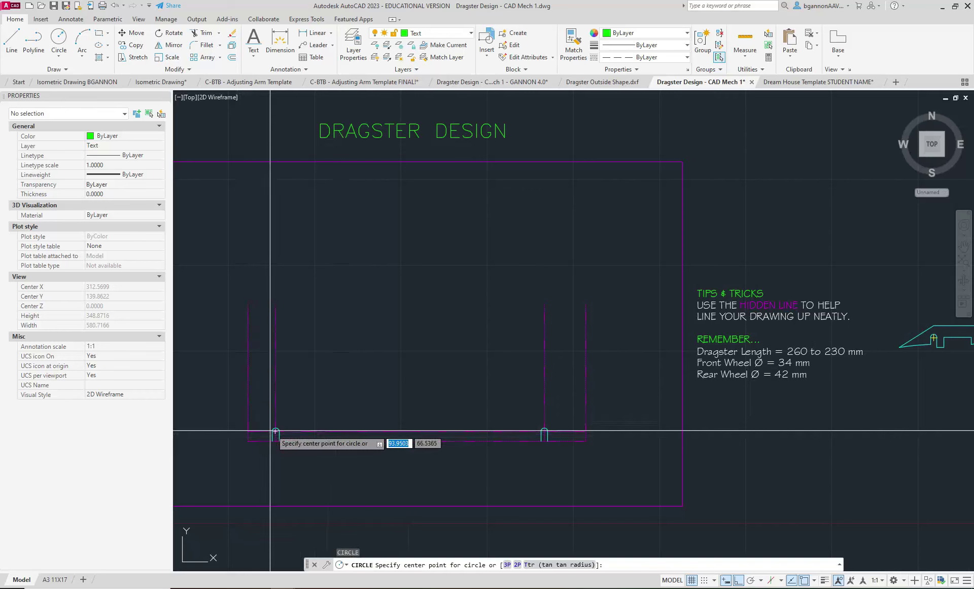
pyautogui.scroll(4, 277, 435)
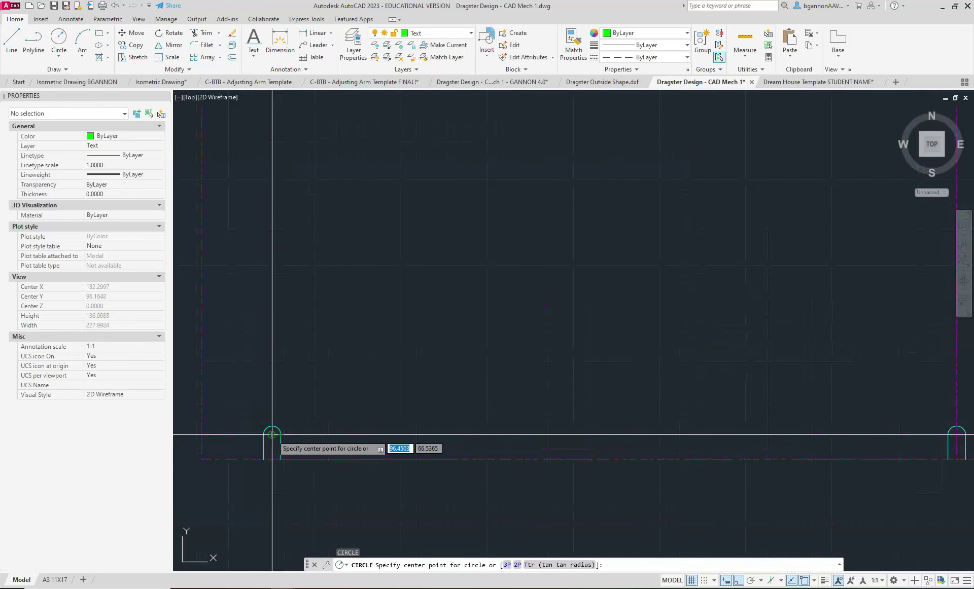
pyautogui.click(271, 435)
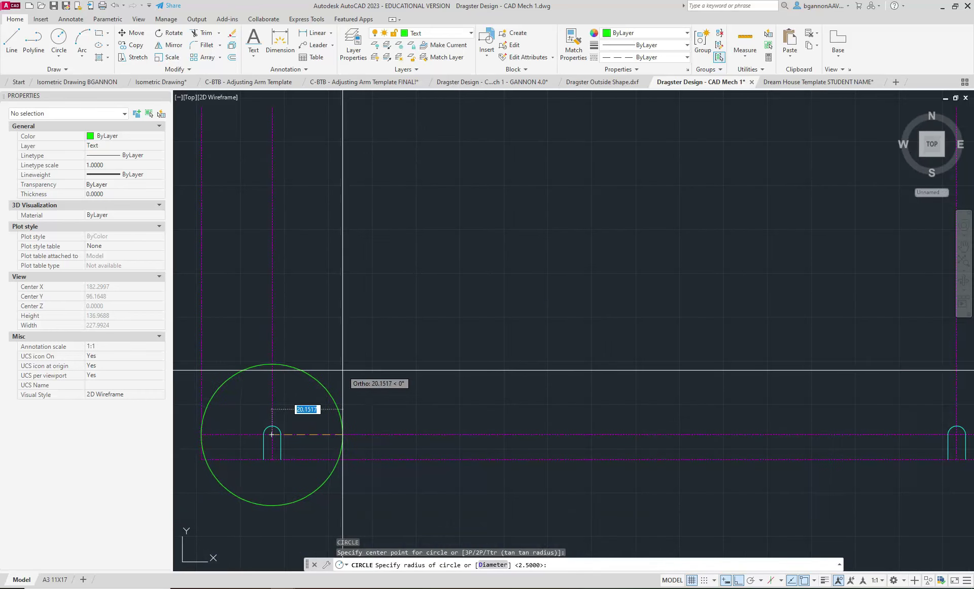
pyautogui.press('Return')
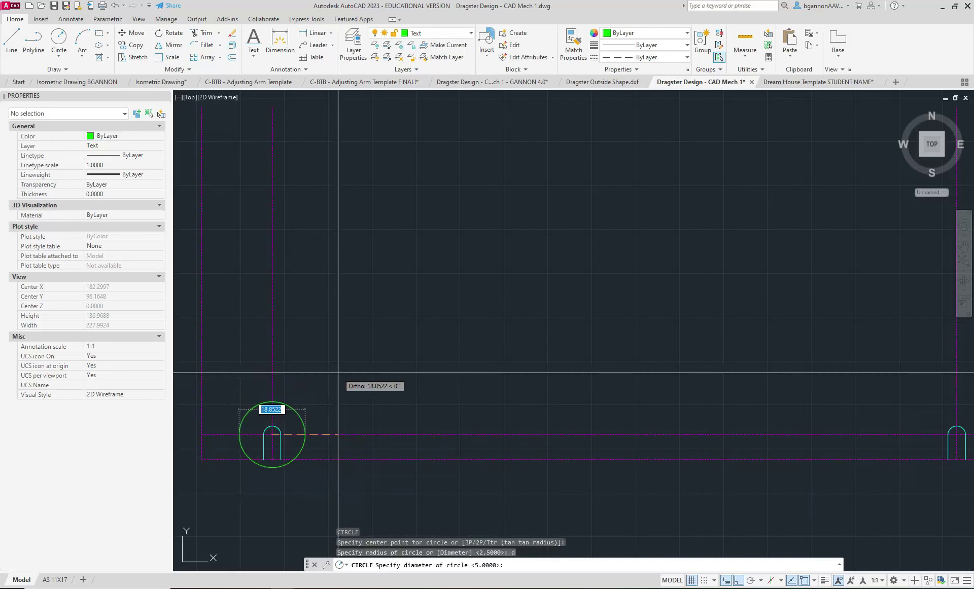
pyautogui.scroll(-2, 338, 373)
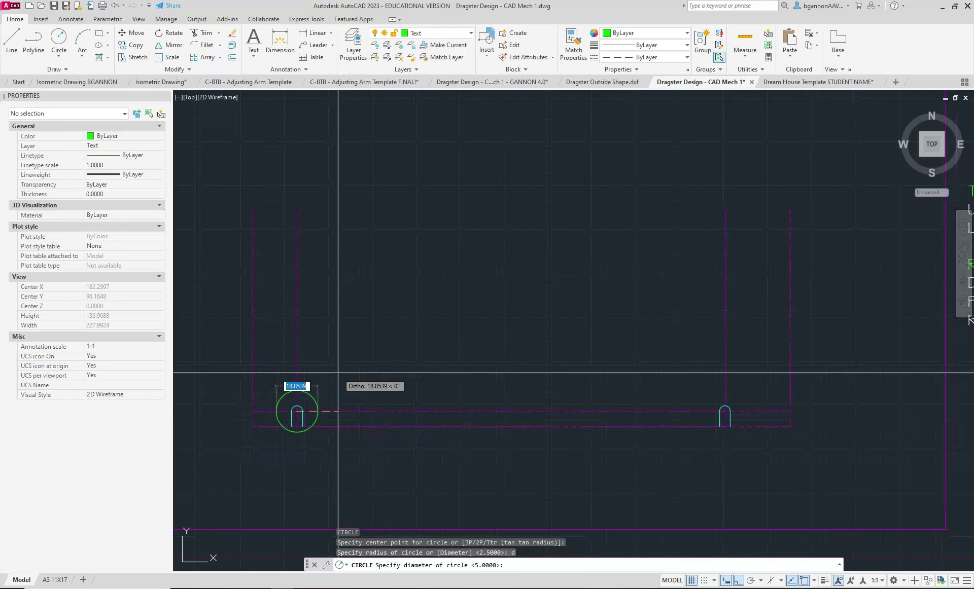
pyautogui.write('34')
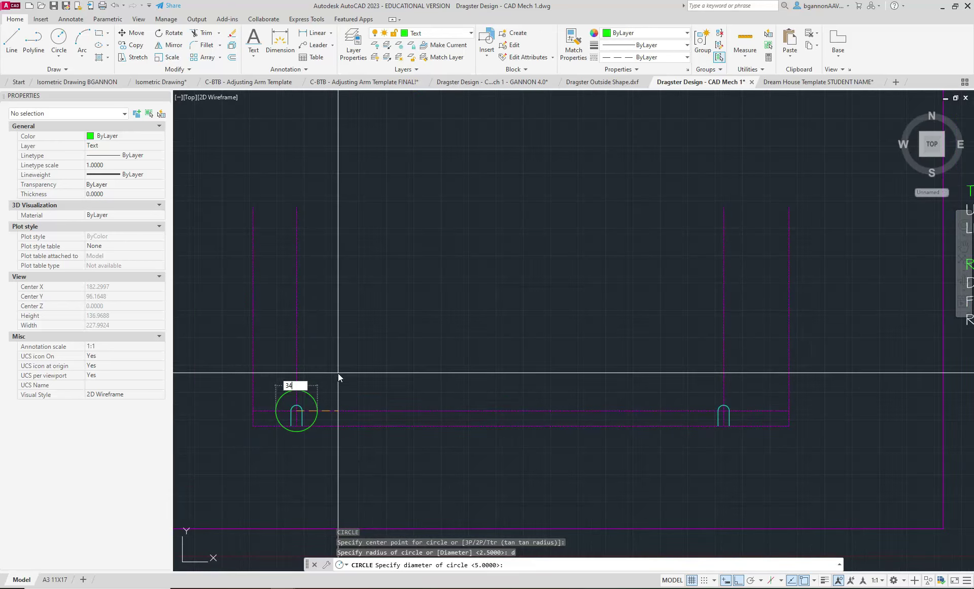
pyautogui.press('Return')
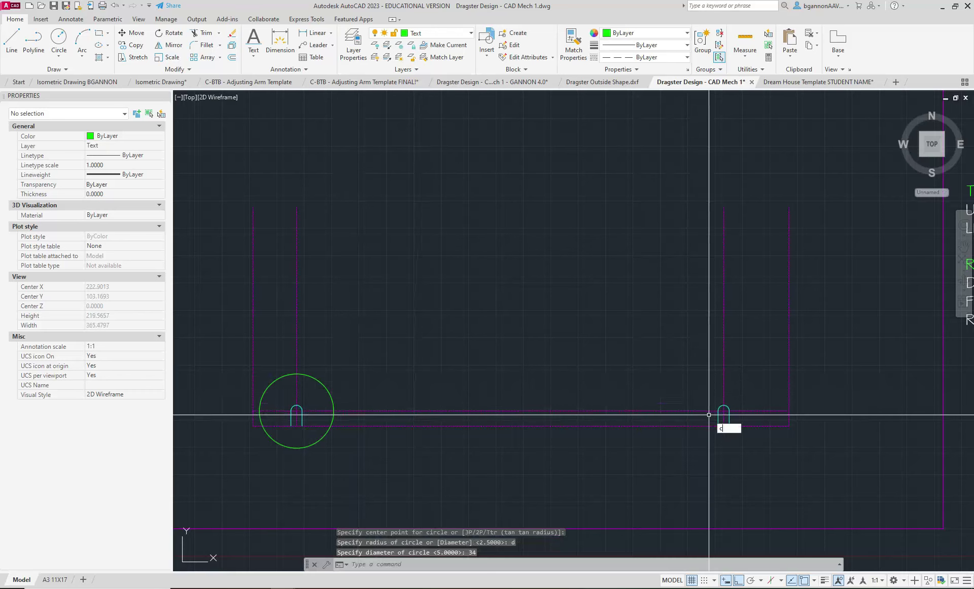
# - Draw a 42 mm diameter circle for the rear wheel, centred on the rear axle slot's rounded top
pyautogui.write('c')
pyautogui.press('Return')
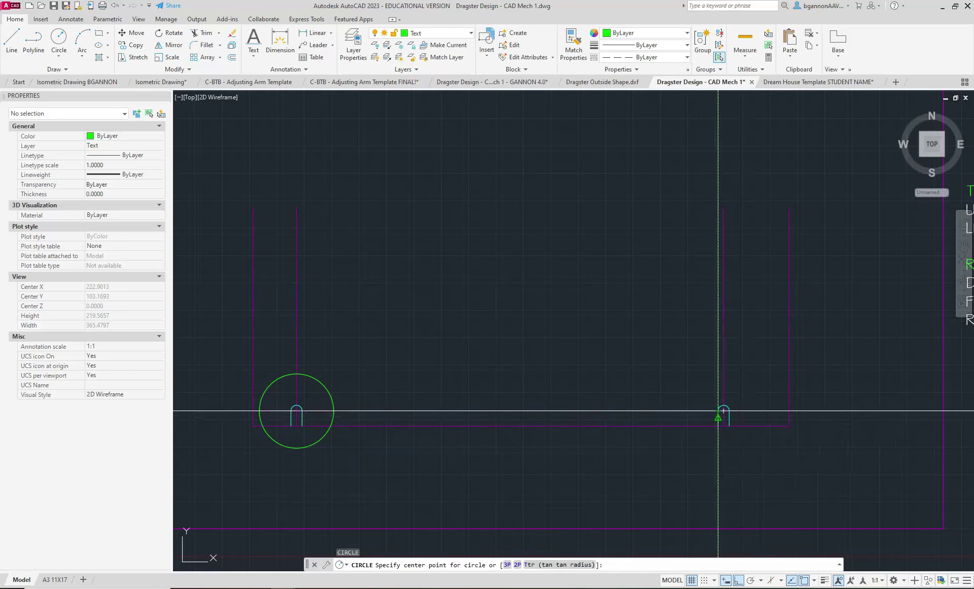
pyautogui.click(723, 411)
pyautogui.write('d')
pyautogui.press('Return')
pyautogui.write('42')
pyautogui.press('Return')
pyautogui.press('Escape')
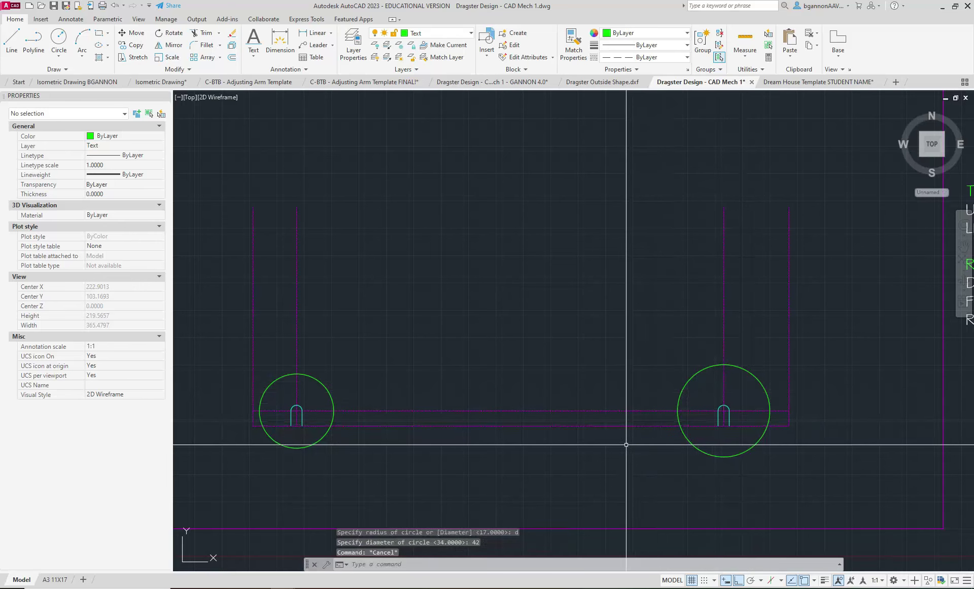
# - Start a fit-point spline just below the base guide line ahead of the front axle slot, with object snap and ortho off and Dragster Shape current
pyautogui.scroll(-2, 621, 441)
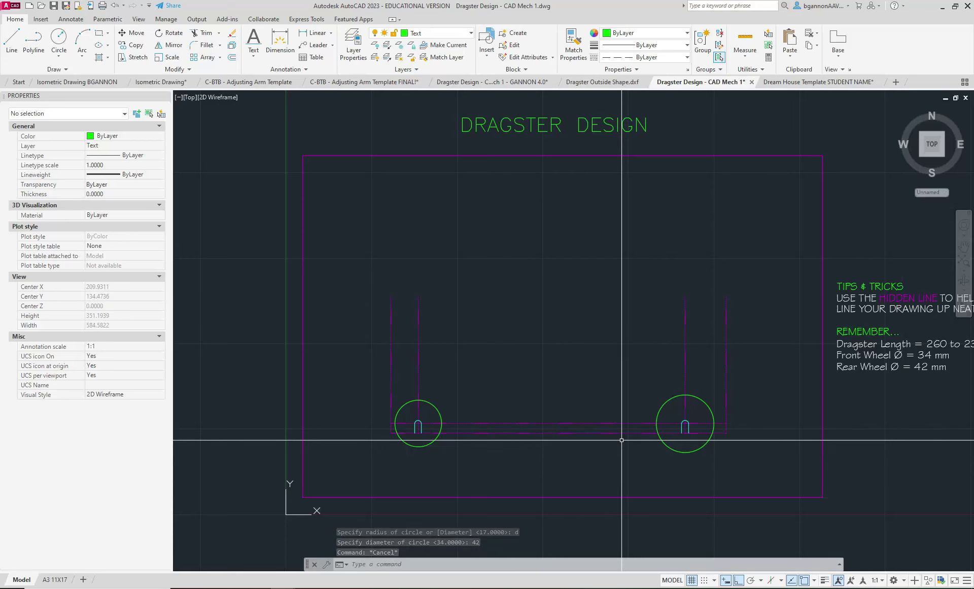
pyautogui.scroll(-3, 656, 424)
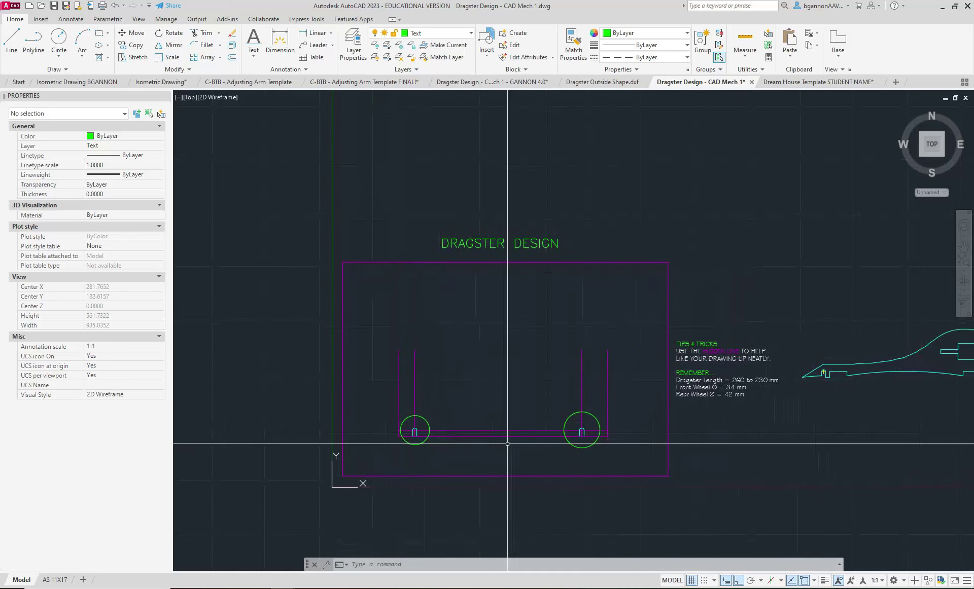
pyautogui.moveTo(878, 380); pyautogui.dragTo(718, 394, button='middle')
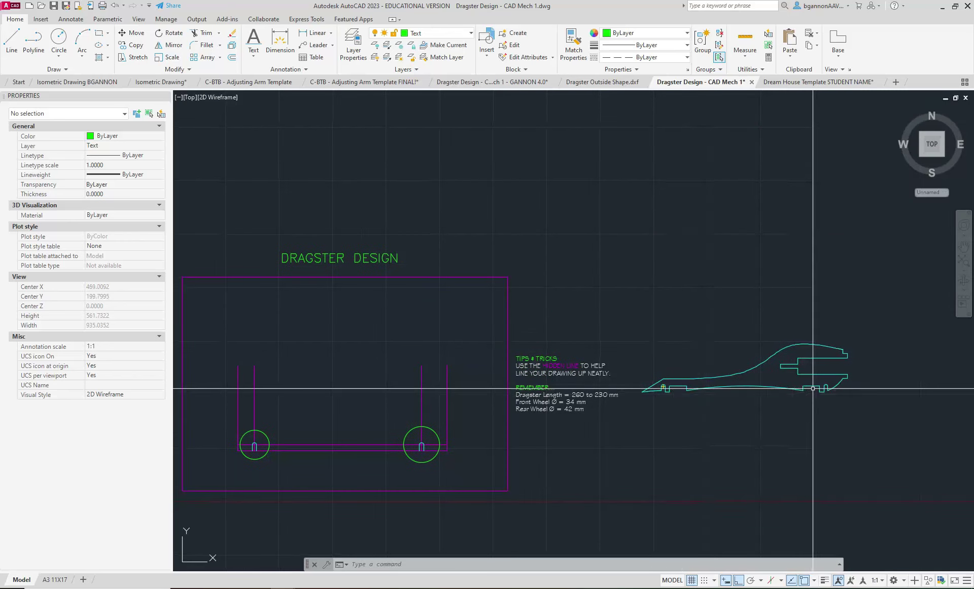
pyautogui.scroll(-3, 733, 431)
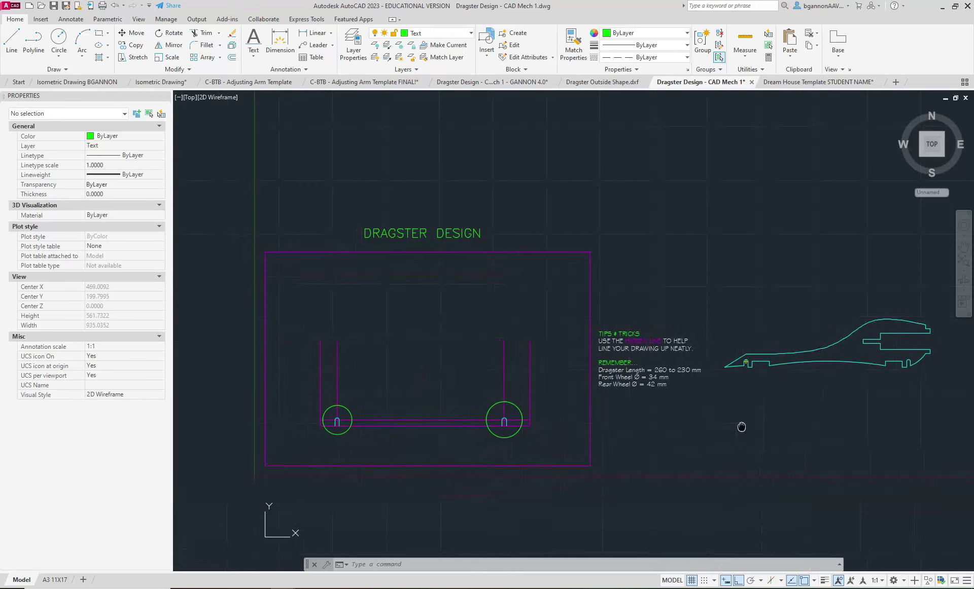
pyautogui.scroll(3, 433, 436)
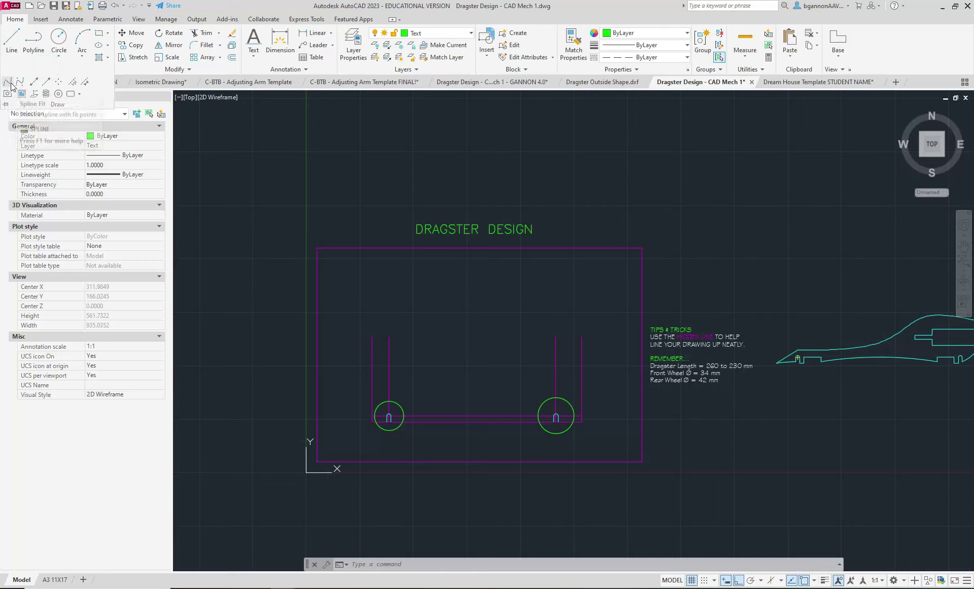
pyautogui.click(8, 83)
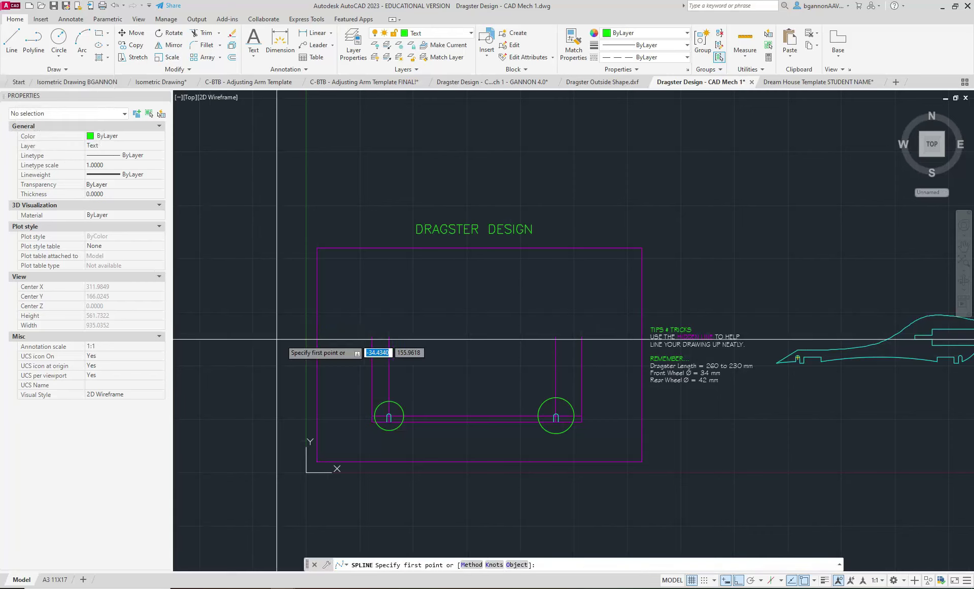
pyautogui.scroll(4, 390, 419)
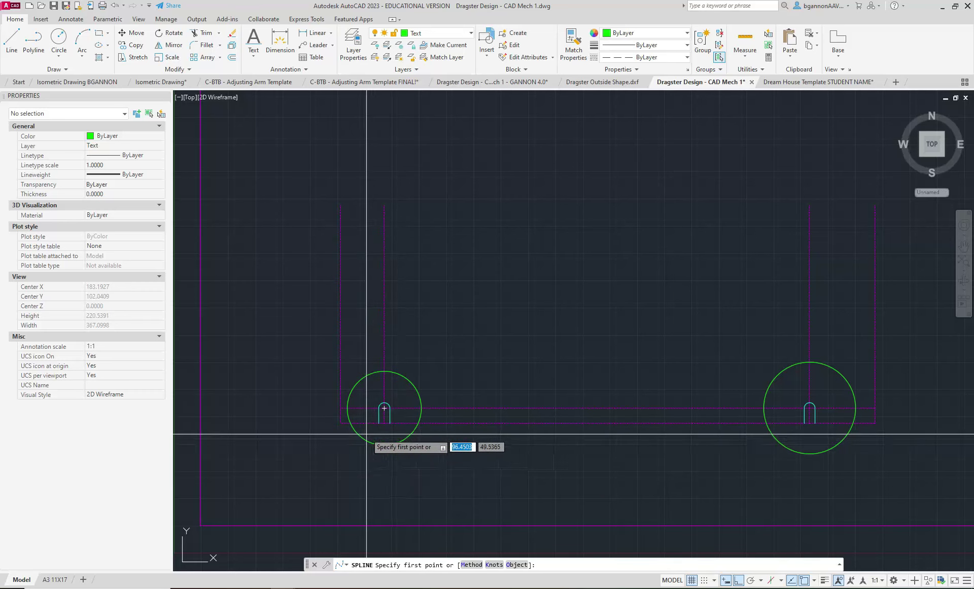
pyautogui.click(803, 581)
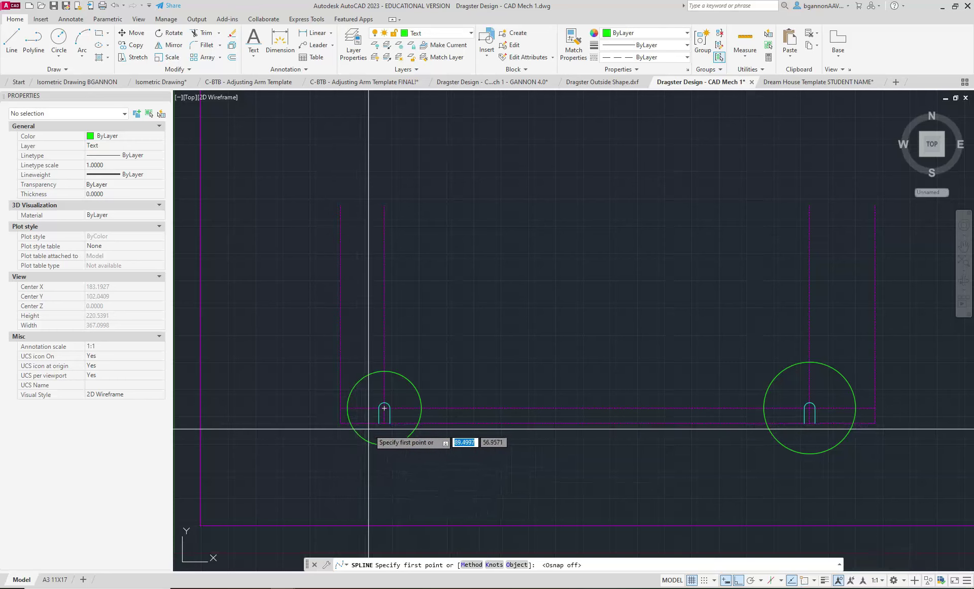
pyautogui.click(373, 412)
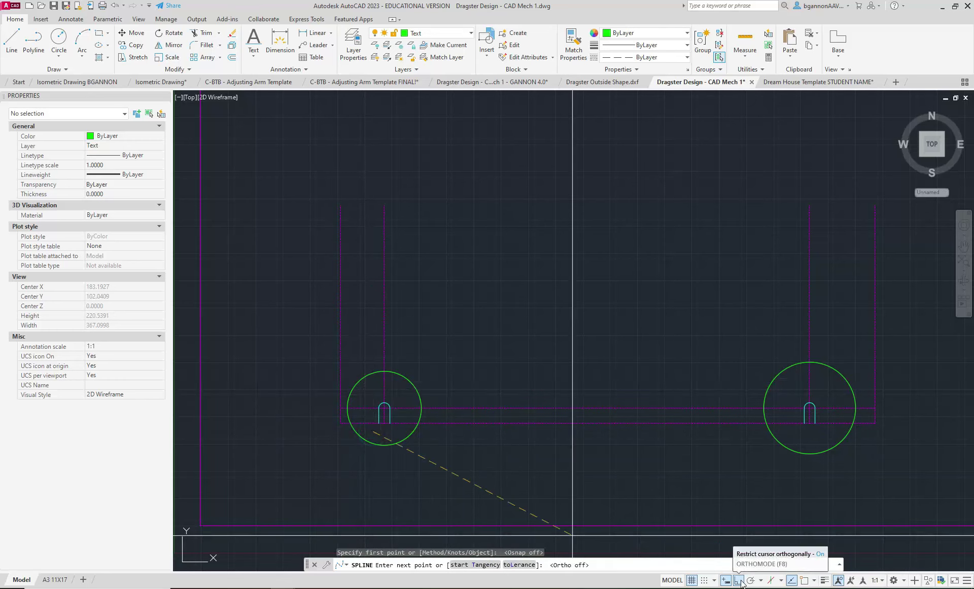
pyautogui.click(445, 34)
pyautogui.click(421, 109)
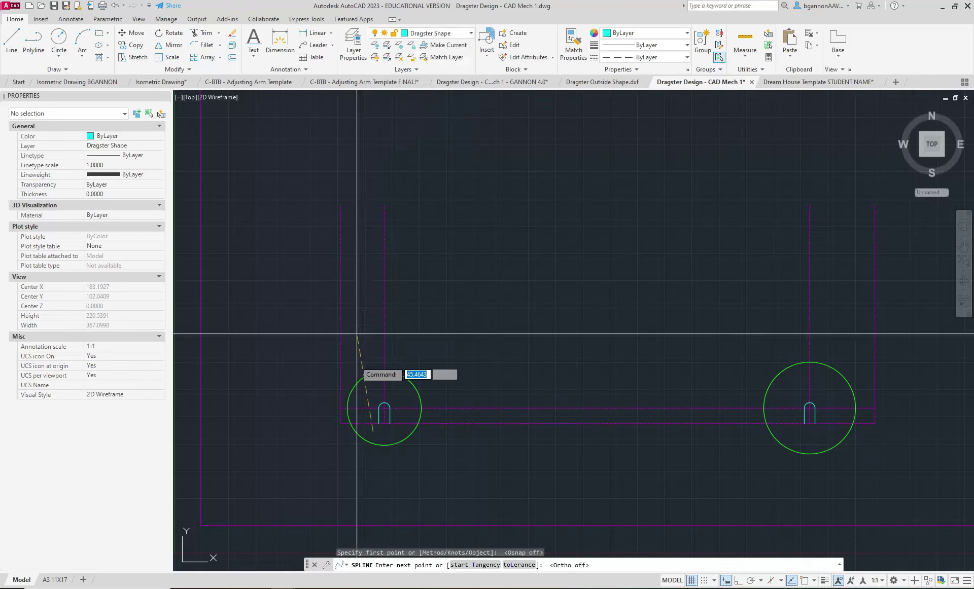
# - Continue the spline around the nose, over the front wheel, down ahead of the rear wheel, and over the rear axle past the rear guide line
pyautogui.click(339, 404)
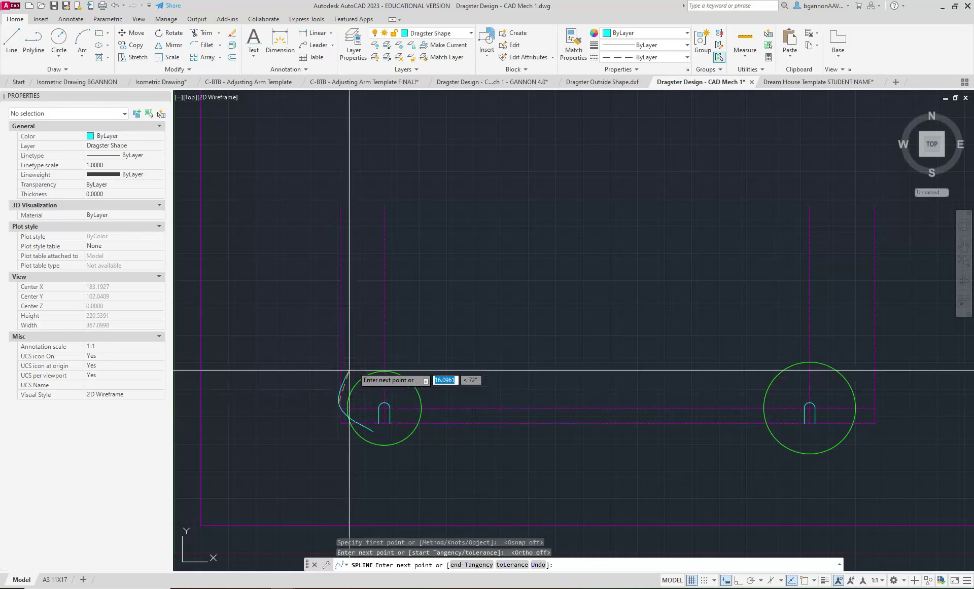
pyautogui.click(385, 373)
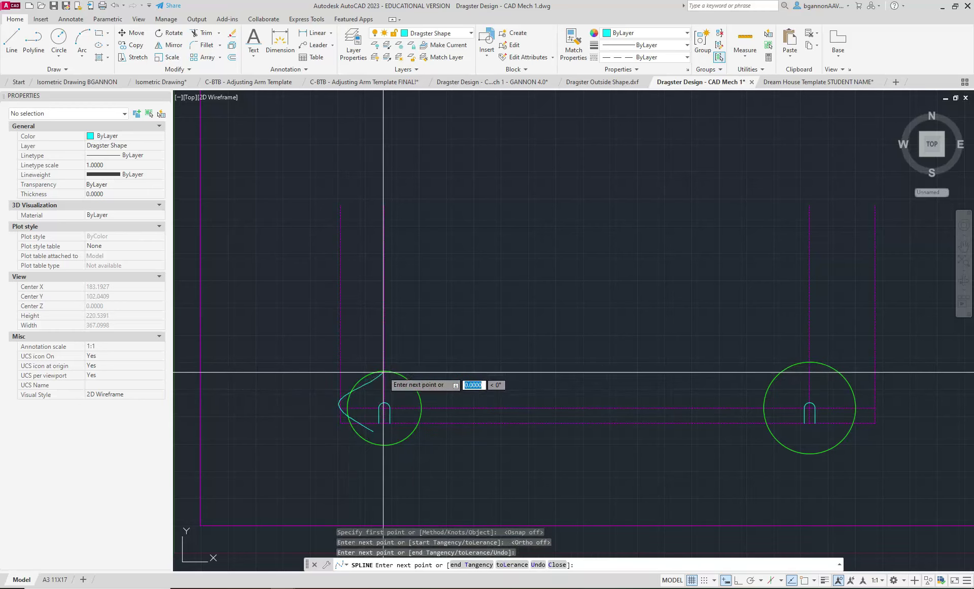
pyautogui.click(654, 384)
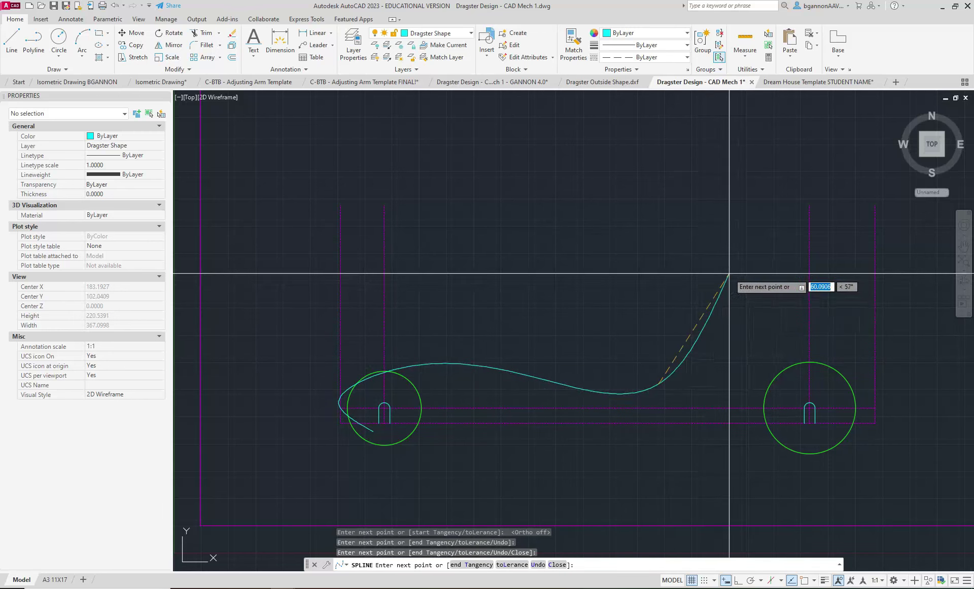
pyautogui.click(739, 288)
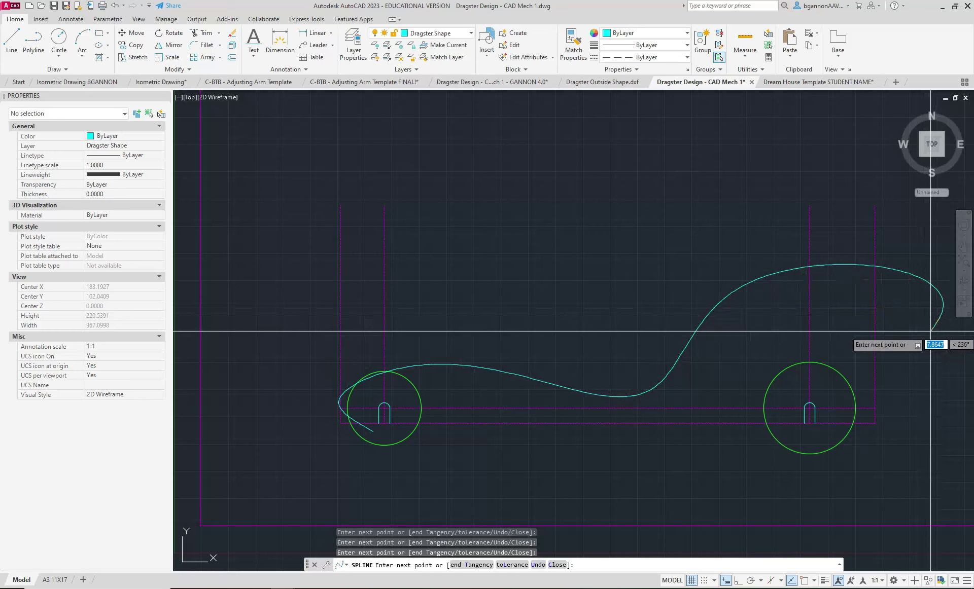
pyautogui.press('Return')
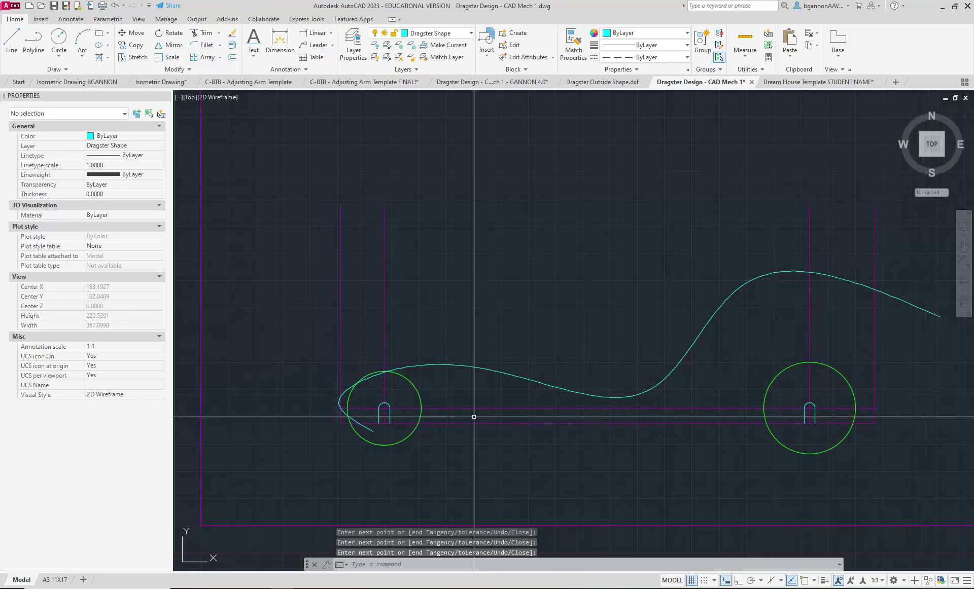
# - Trim the body spline where it extends below the base guide line and beyond the rear vertical guide line
pyautogui.press('Return')
pyautogui.click(371, 429)
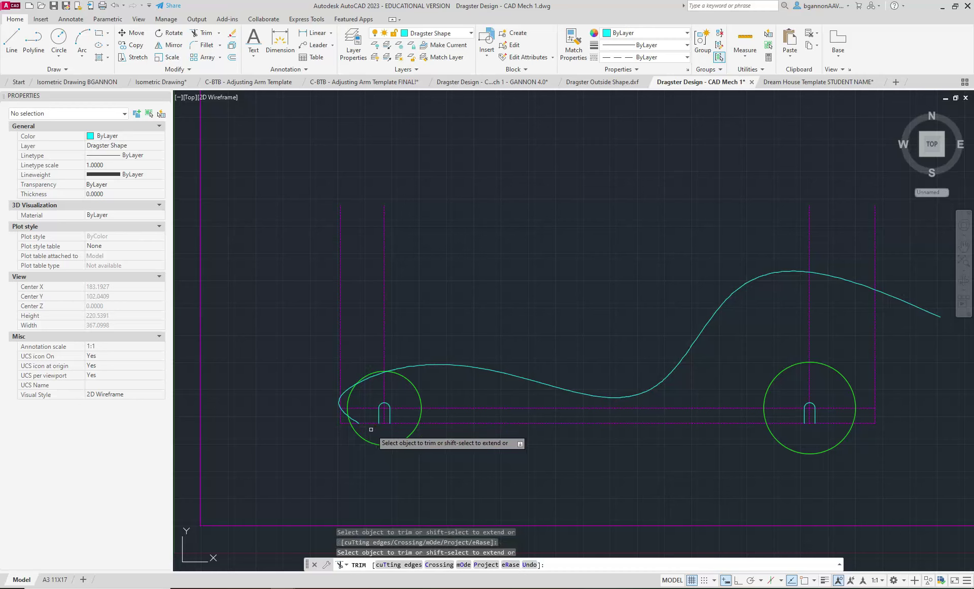
pyautogui.click(911, 304)
pyautogui.click(911, 306)
pyautogui.press('Return')
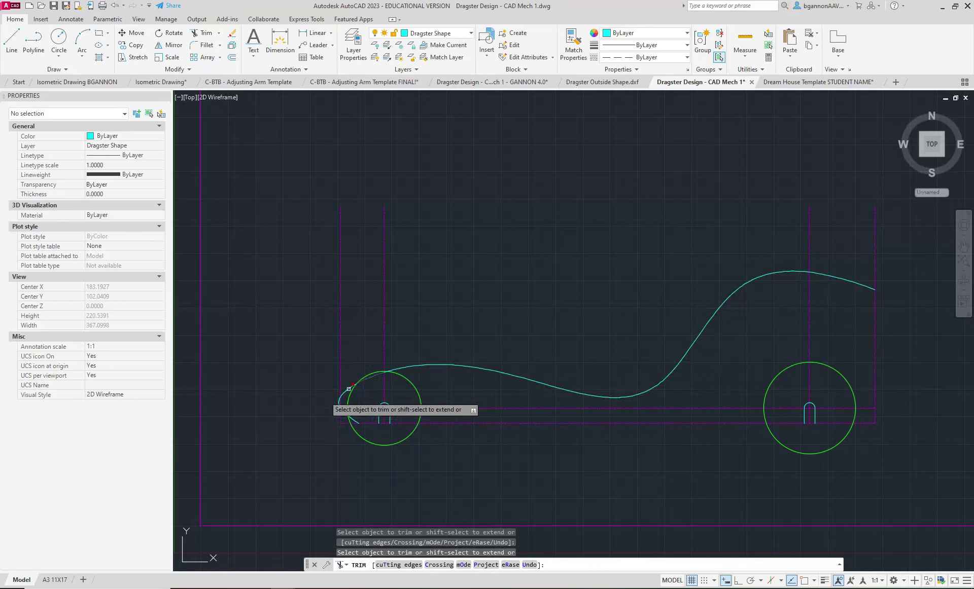
pyautogui.scroll(4, 321, 406)
pyautogui.press('Escape')
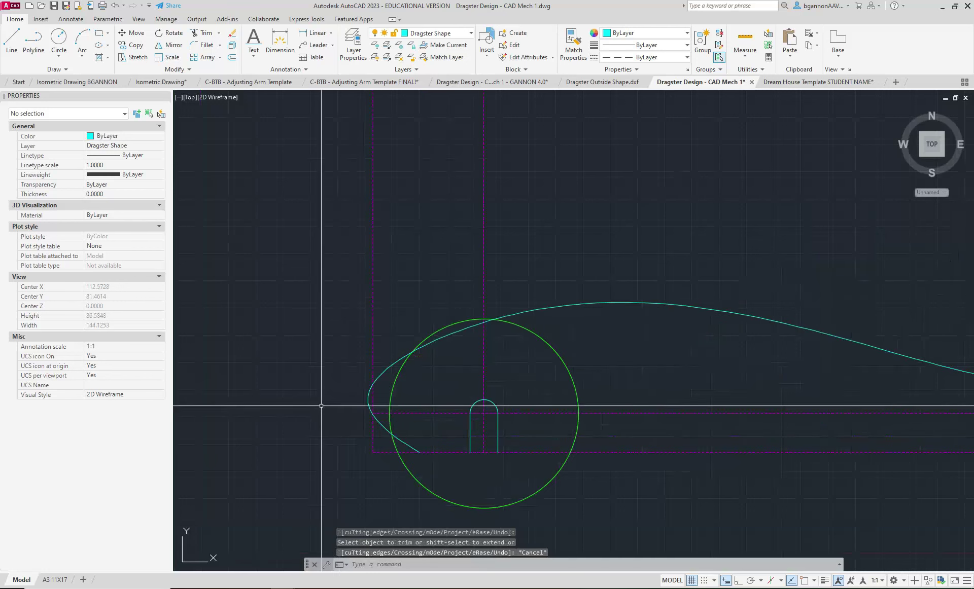
# - Move the body spline's nose control point slightly rearward so the curve meets the front vertical guide line
pyautogui.click(367, 397)
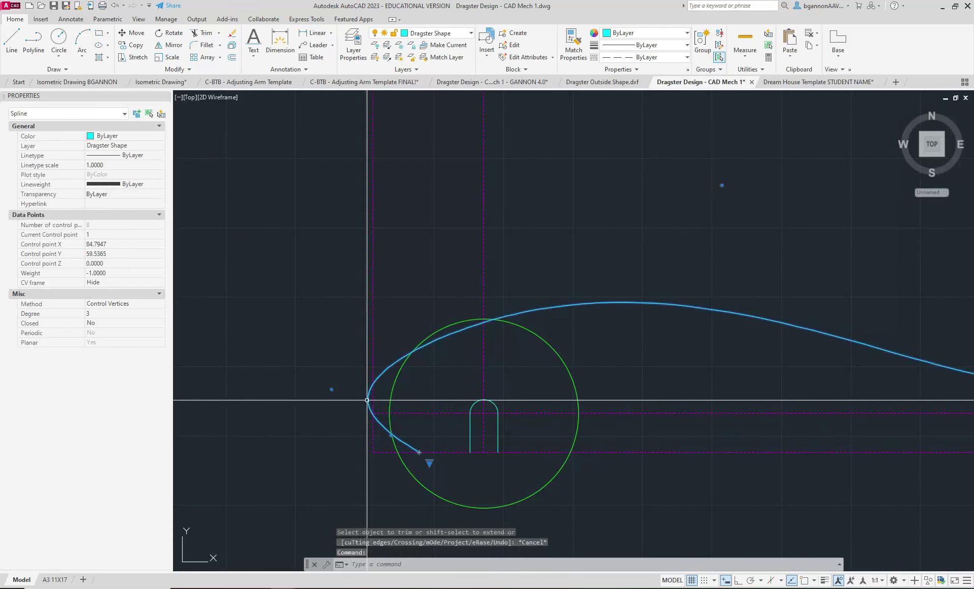
pyautogui.click(331, 390)
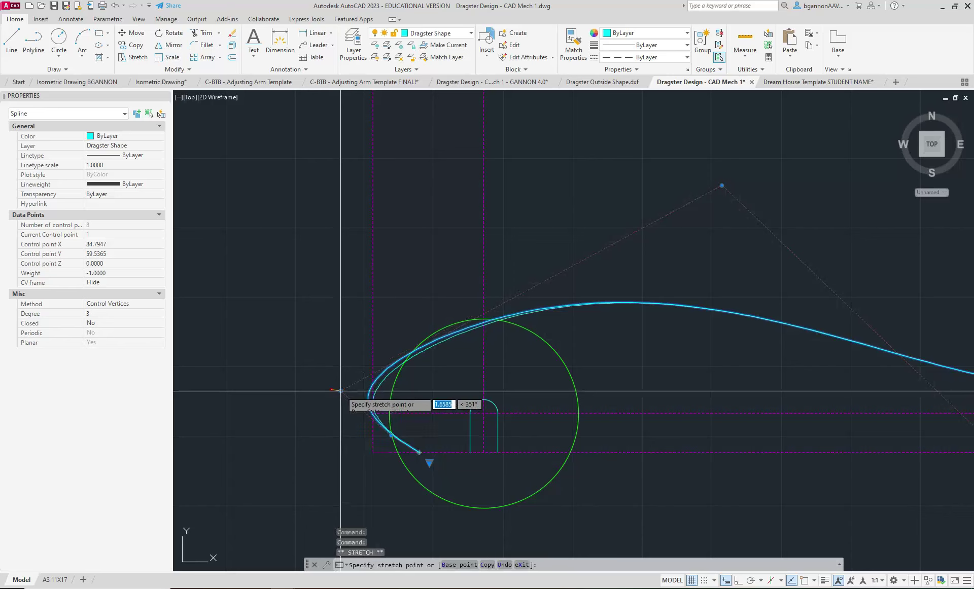
pyautogui.click(341, 391)
pyautogui.moveTo(341, 390)
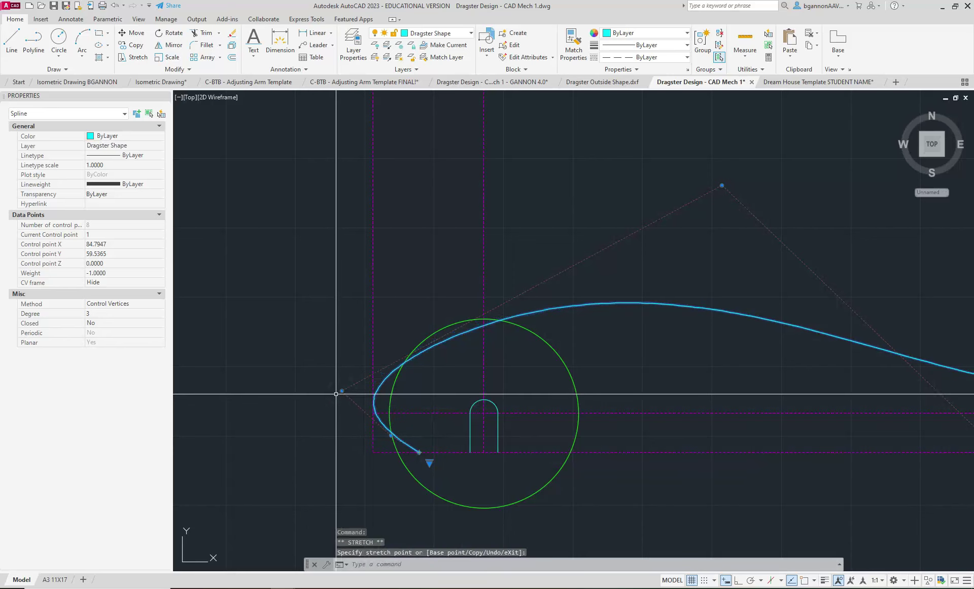
pyautogui.press('Escape')
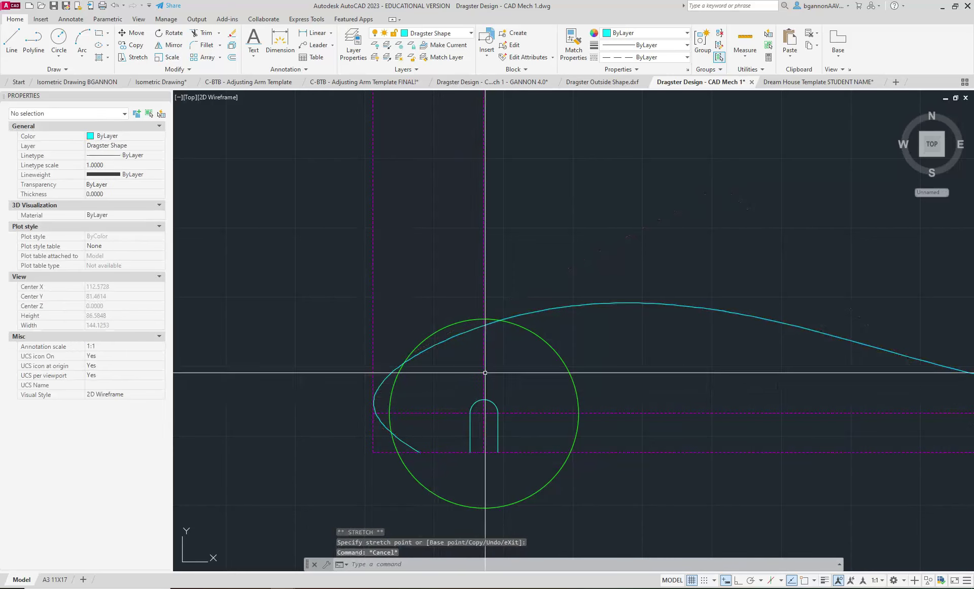
pyautogui.scroll(-4, 518, 363)
pyautogui.moveTo(587, 354); pyautogui.dragTo(298, 384, button='middle')
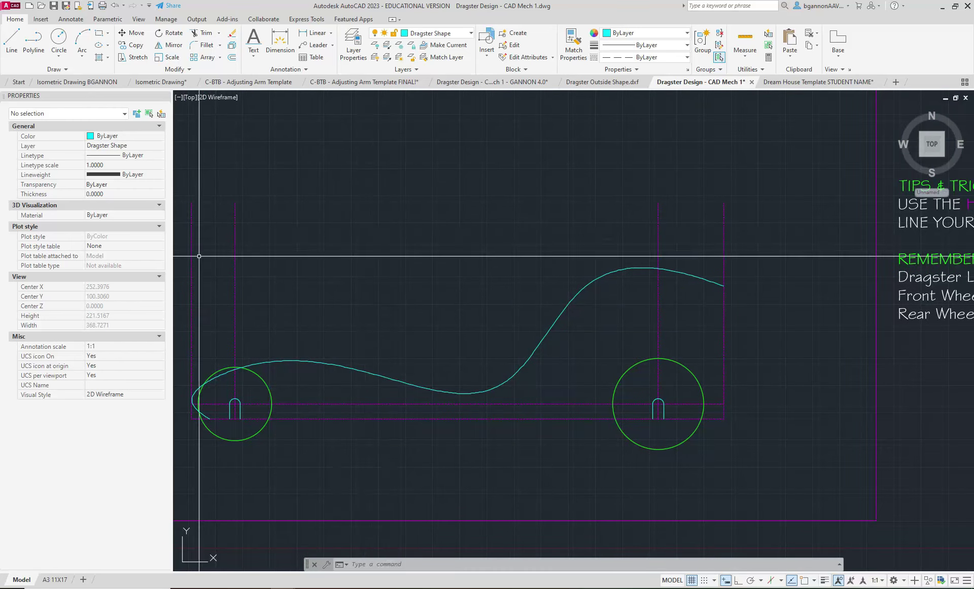
# - Draw an underbody fit-point spline from the base guide line behind the front wheel, through ahead of the rear wheel, ending below the rear guide line
pyautogui.click(47, 69)
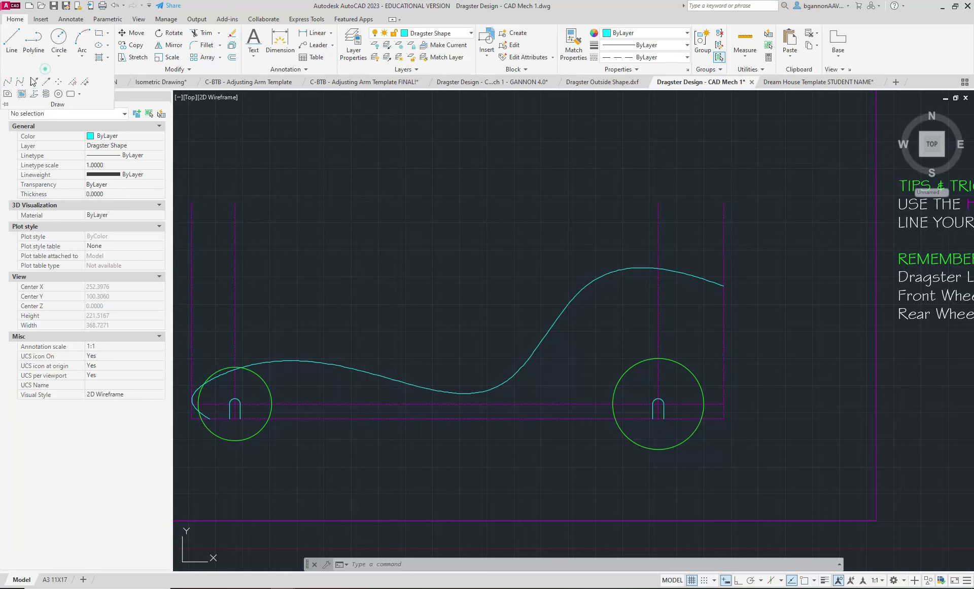
pyautogui.click(8, 83)
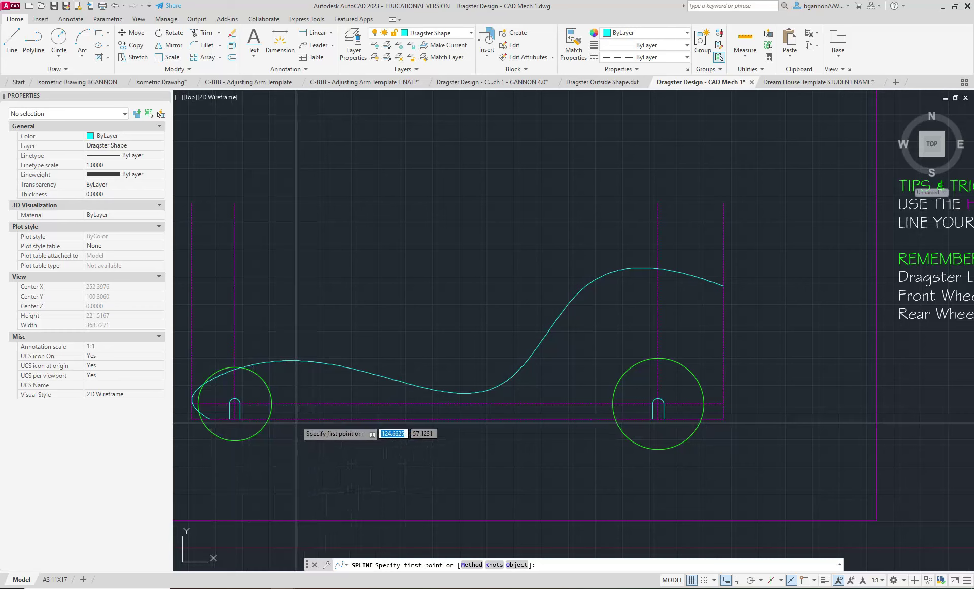
pyautogui.click(318, 419)
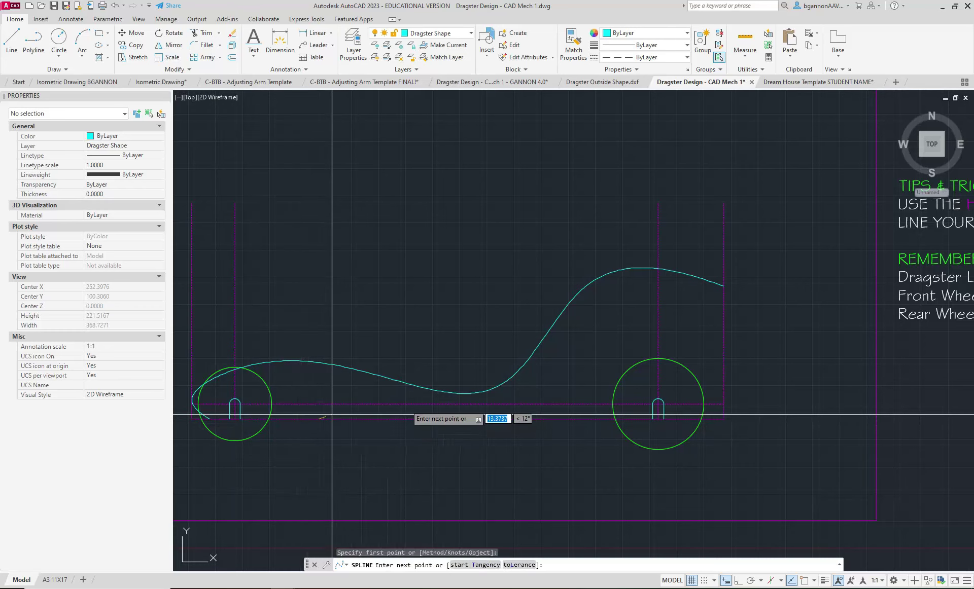
pyautogui.click(608, 419)
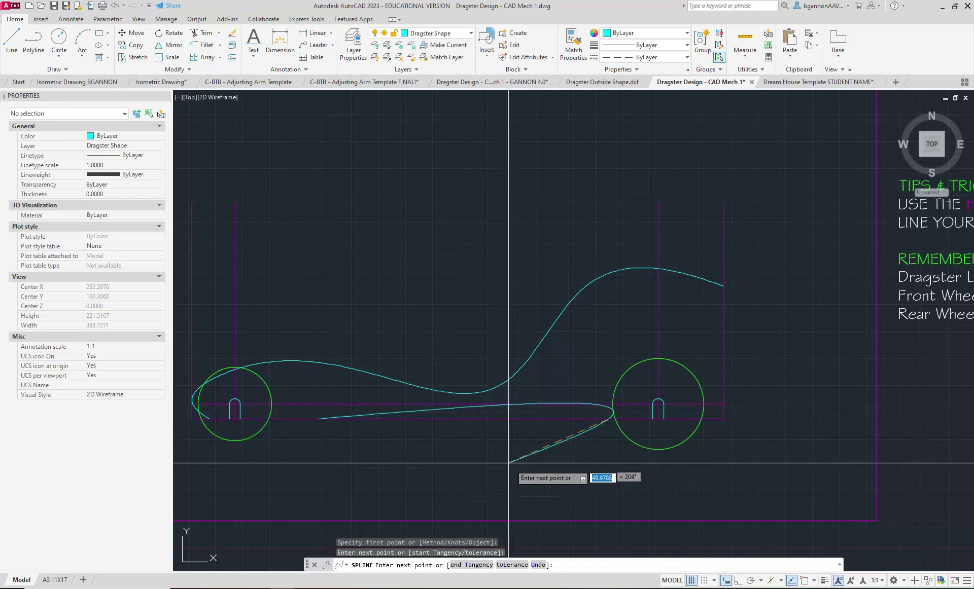
pyautogui.click(726, 444)
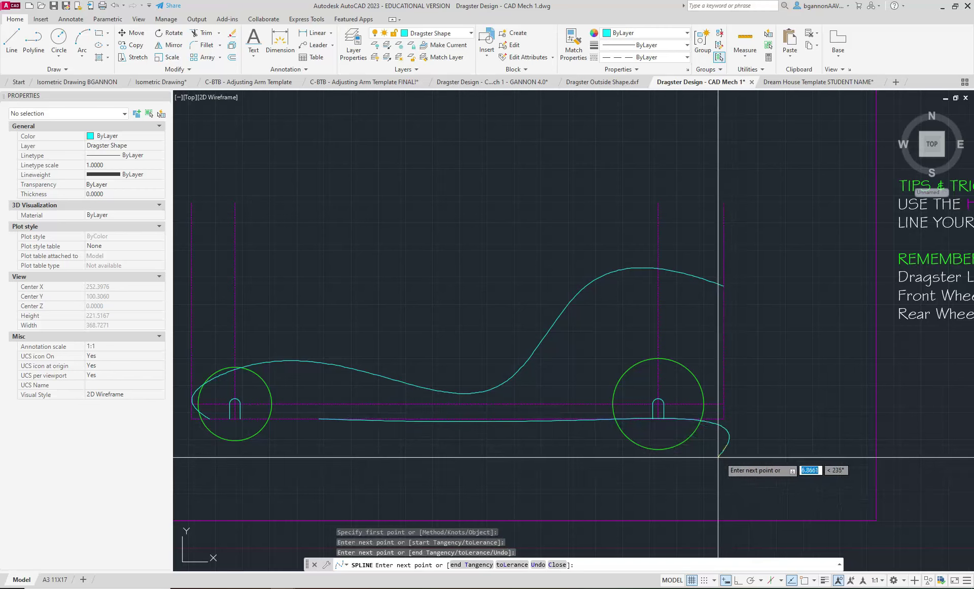
pyautogui.press('Return')
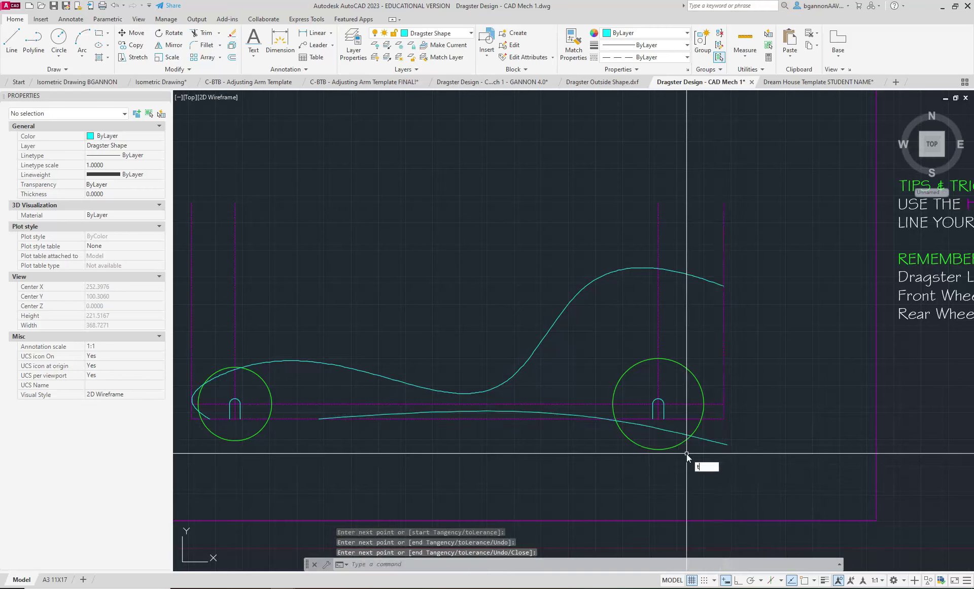
# - Trim the rear part of the underbody spline back to where it crosses the base guide line ahead of the rear wheel
pyautogui.write('tr')
pyautogui.press('Return')
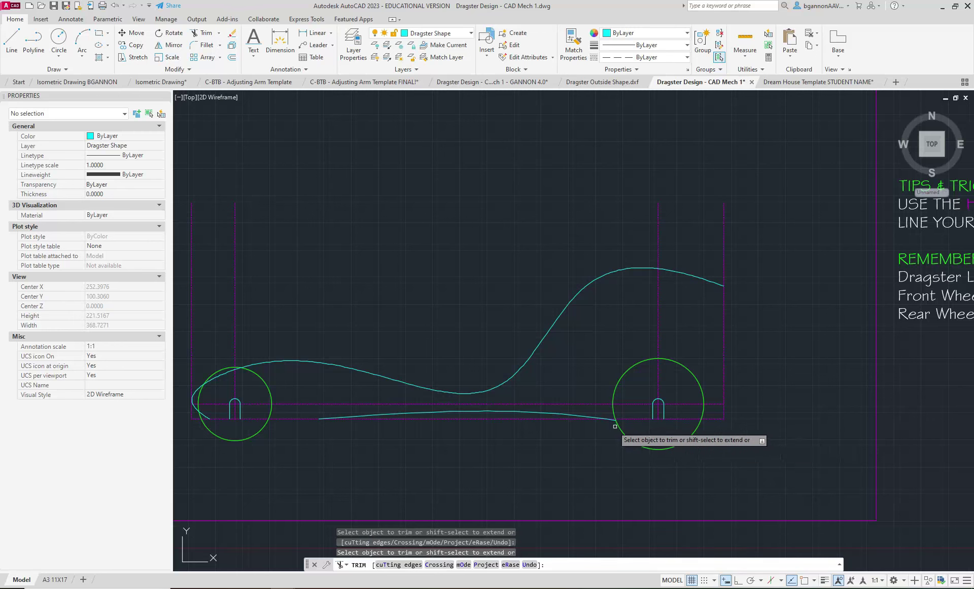
pyautogui.scroll(5, 615, 426)
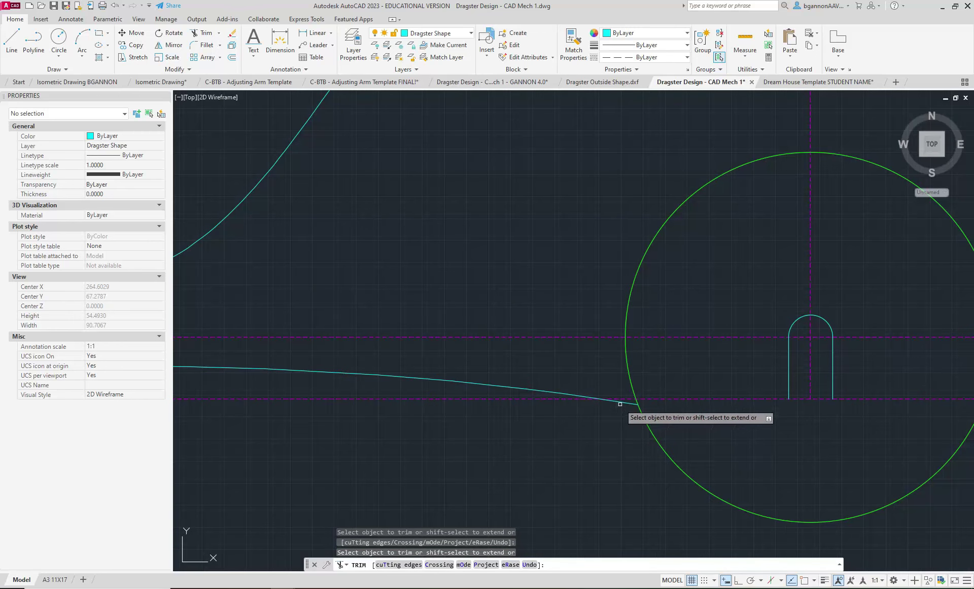
pyautogui.press('Escape')
# - Raise the upper body spline's lowest control point between the wheels to make the dip shallower
pyautogui.scroll(-5, 609, 440)
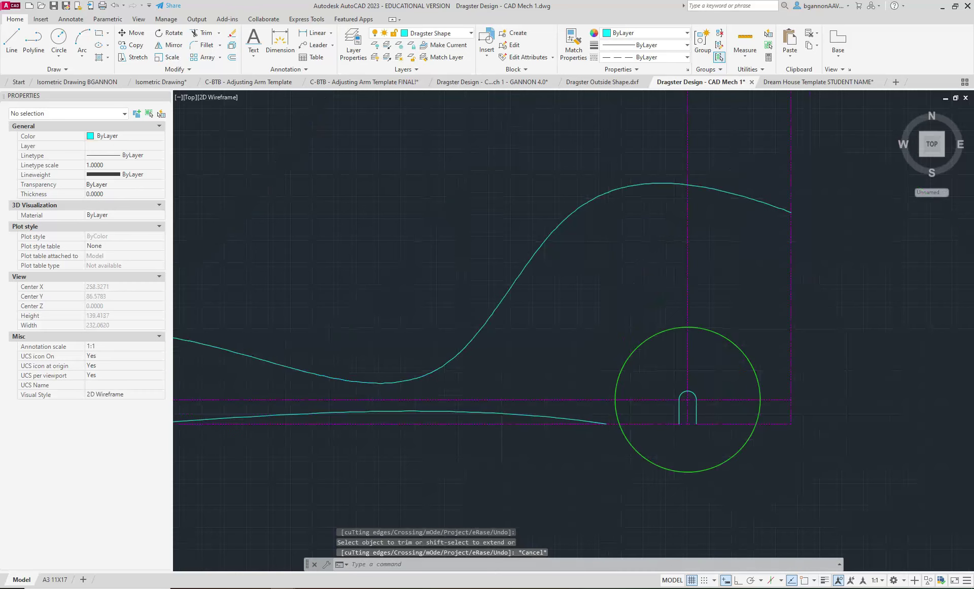
pyautogui.scroll(-2, 574, 449)
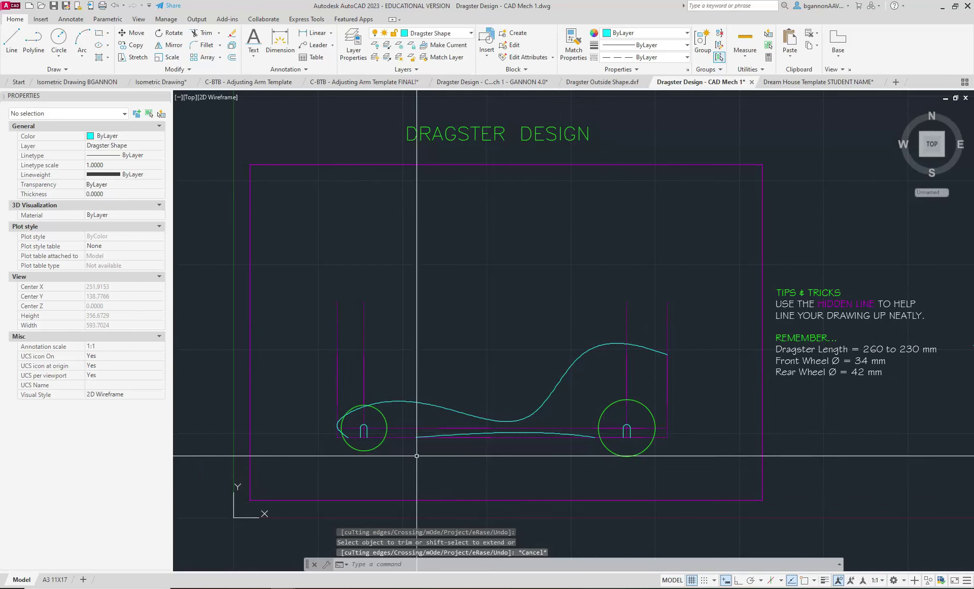
pyautogui.click(511, 422)
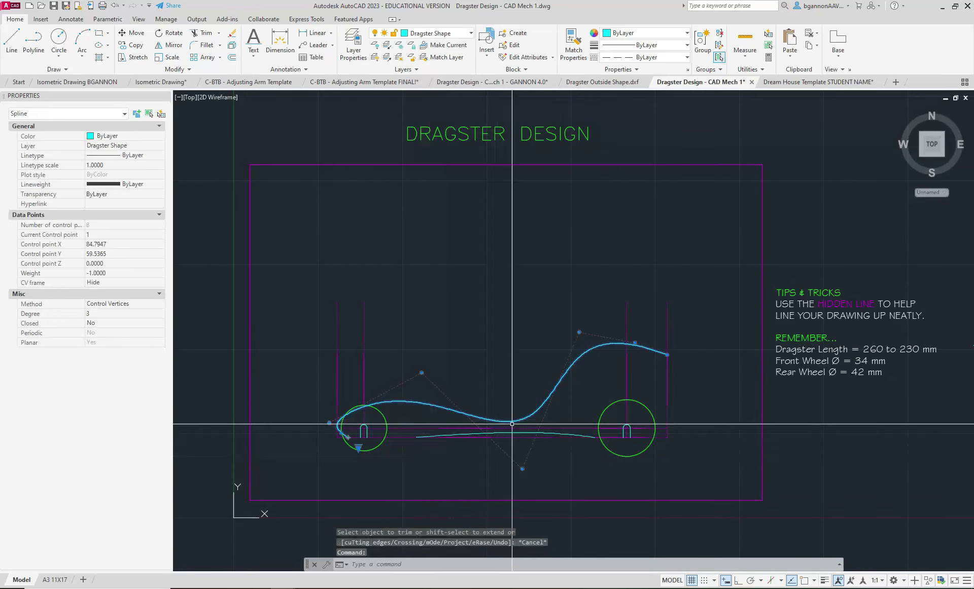
pyautogui.click(522, 469)
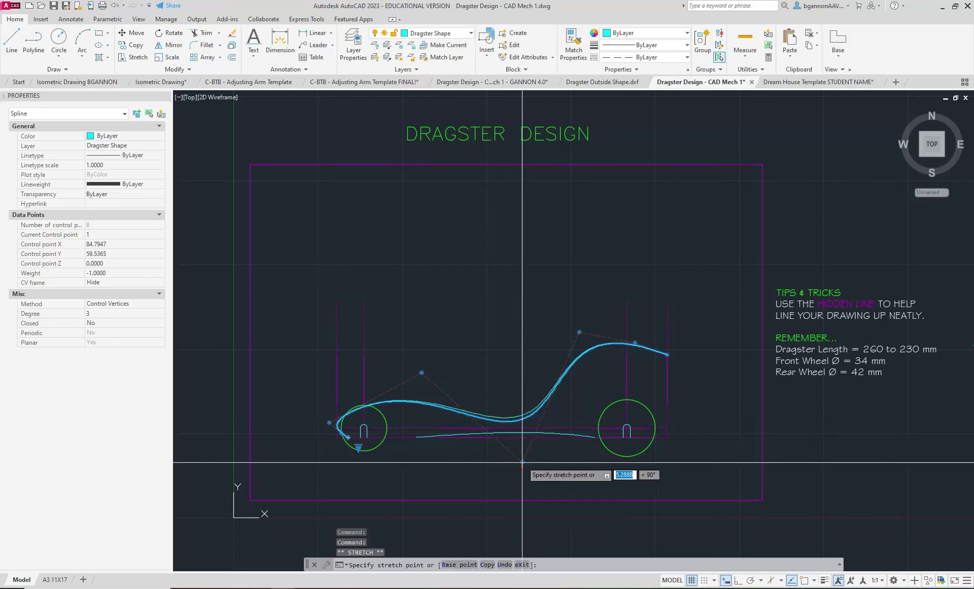
pyautogui.rightClick(521, 450)
pyautogui.press('Escape')
pyautogui.press('Escape')
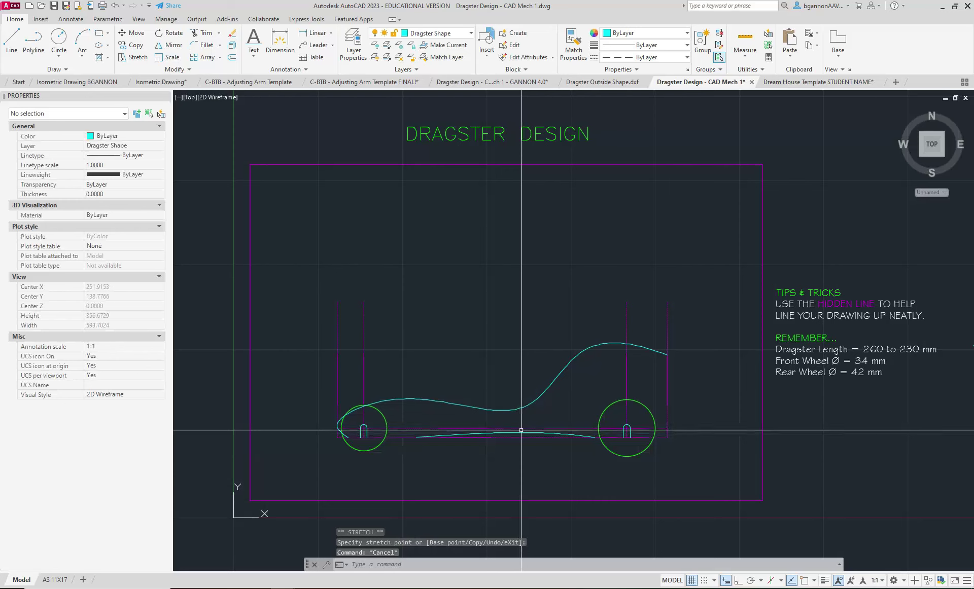
# - Raise the underbody spline's rear middle control point upward and slightly forward to arch the curve more
pyautogui.click(521, 432)
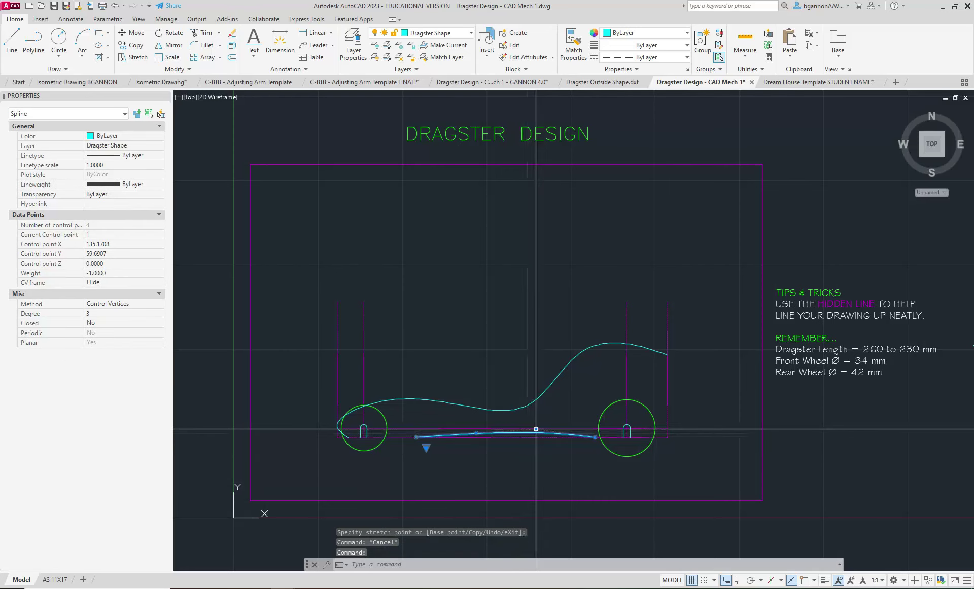
pyautogui.click(535, 430)
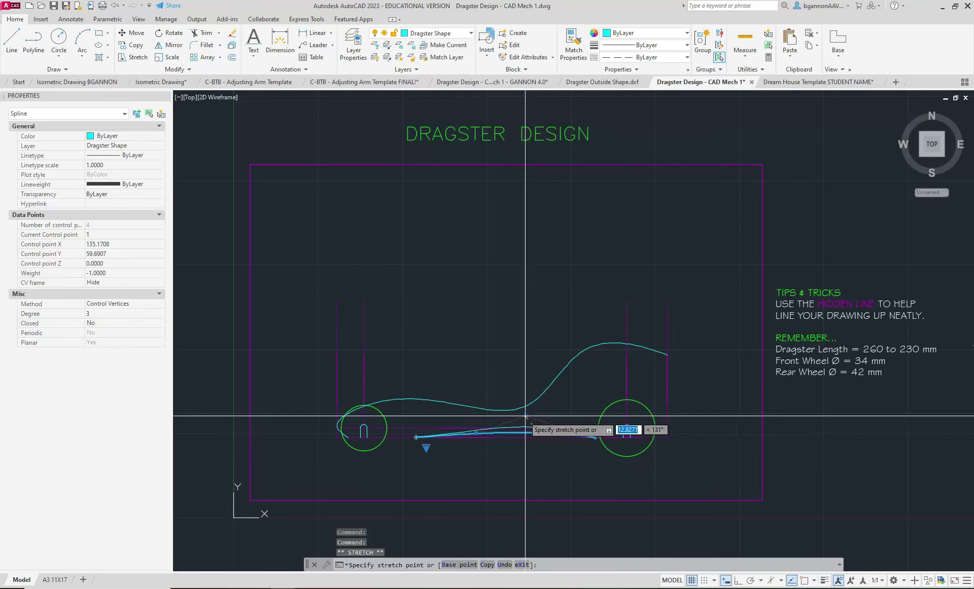
pyautogui.rightClick(513, 426)
pyautogui.click(528, 451)
pyautogui.press('Escape')
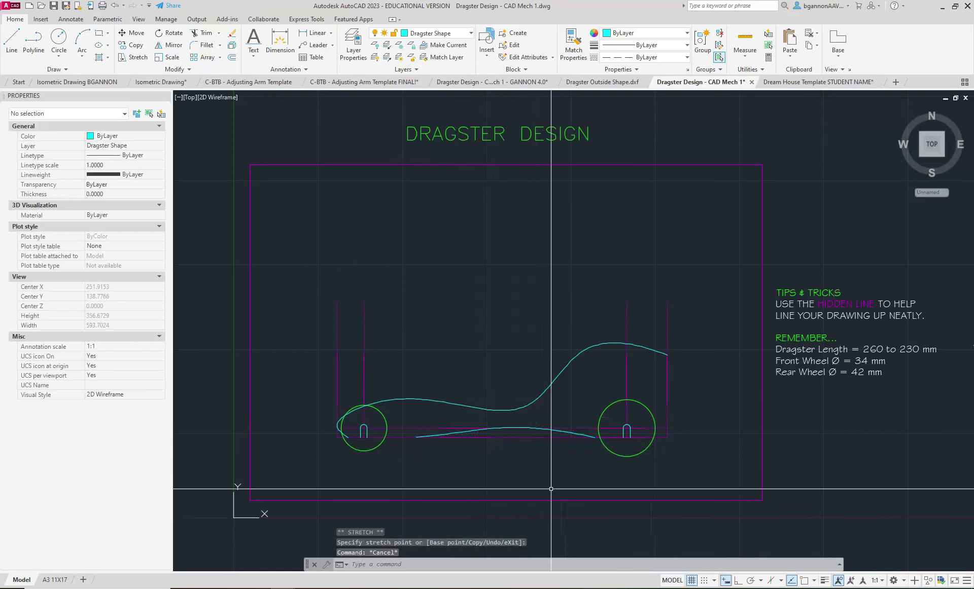